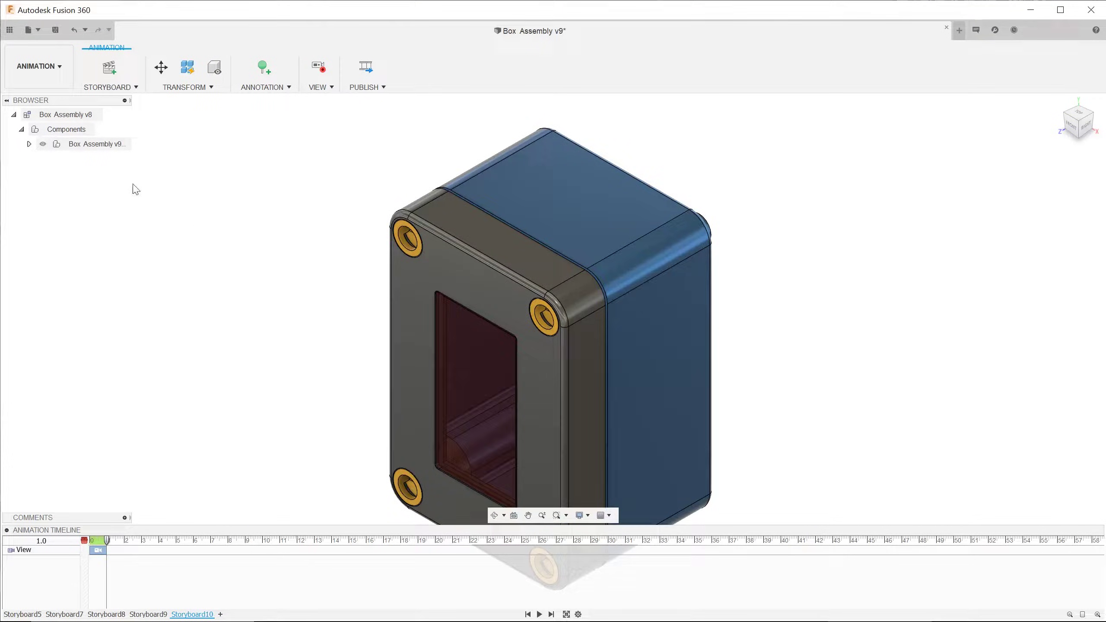
- Select the whole box assembly, auto-explode it, and accept the explosion
left_click(96, 144)
left_click(211, 87)
left_click(218, 144)
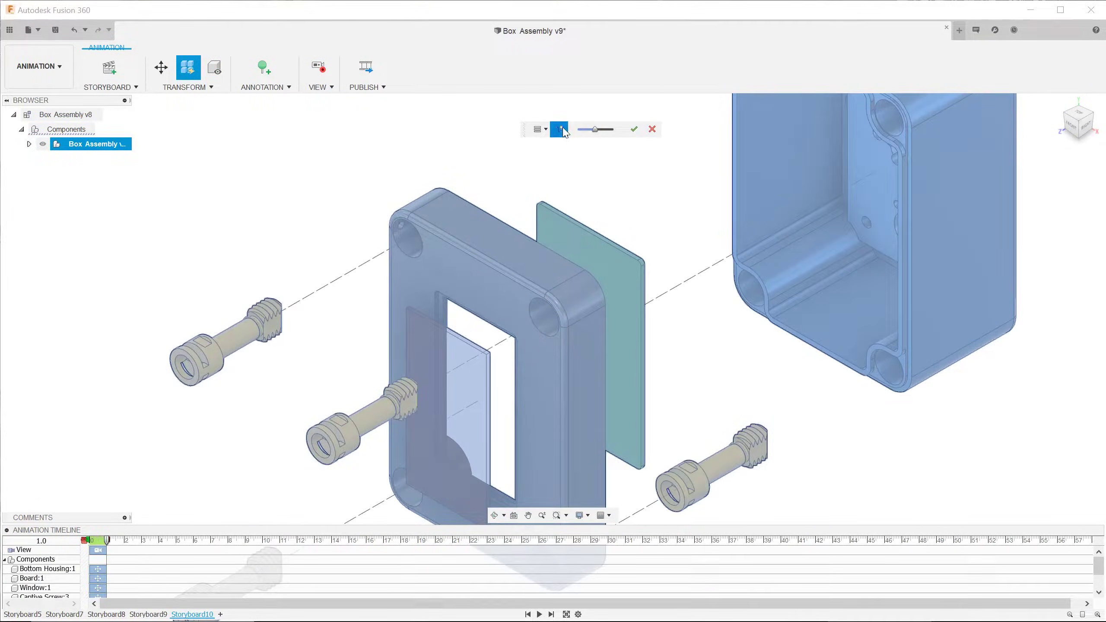
left_click(392, 185)
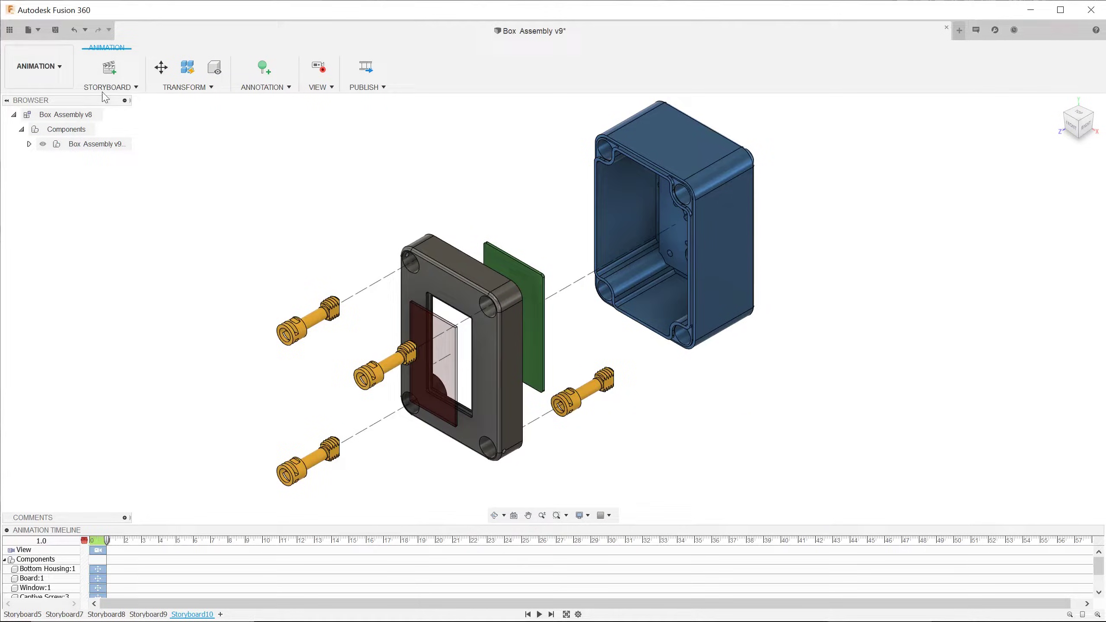
- Create a new drawing from the animation with the exploded view placed on the sheet
left_click(39, 66)
mouse_move(30, 229)
left_click(119, 250)
left_click(1047, 331)
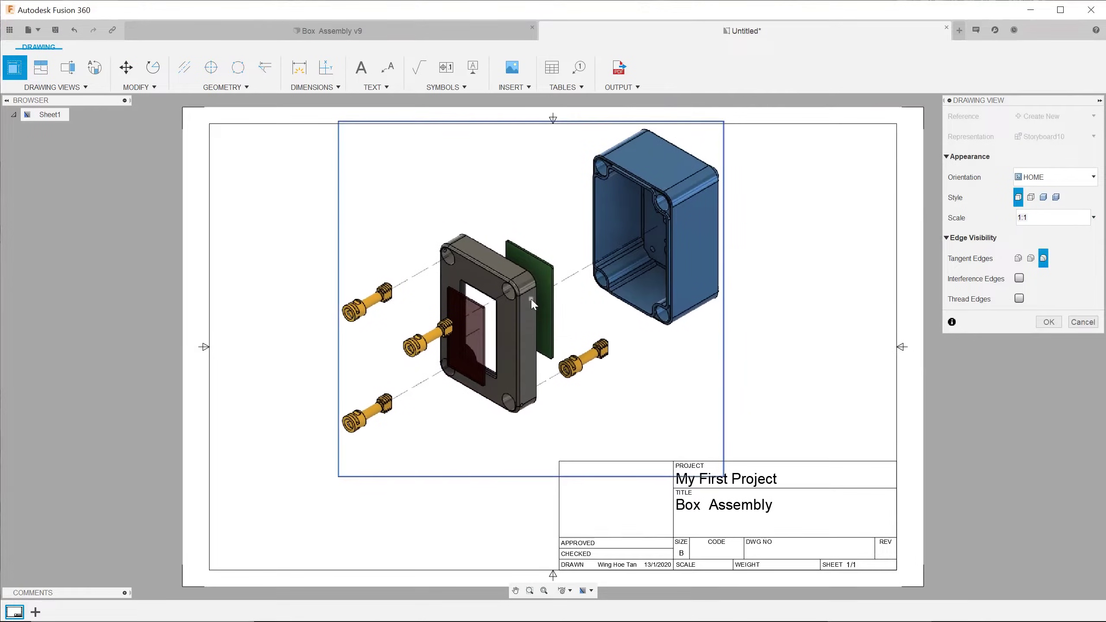
left_click(1049, 322)
scroll(810, 363, "up", 3)
scroll(876, 379, "down", 3)
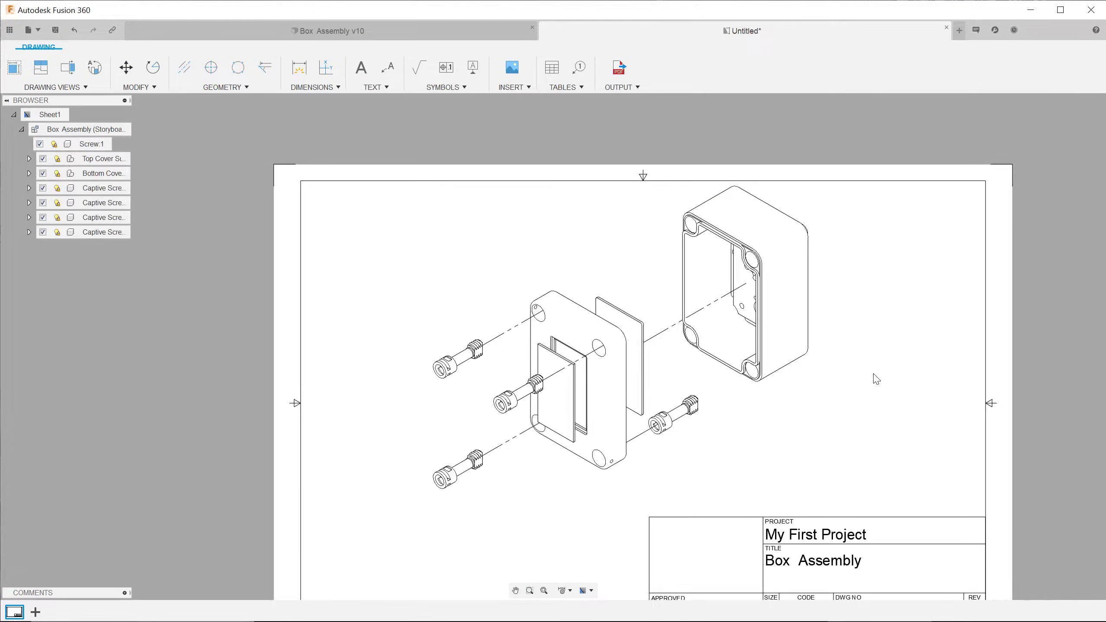
scroll(852, 365, "down", 2)
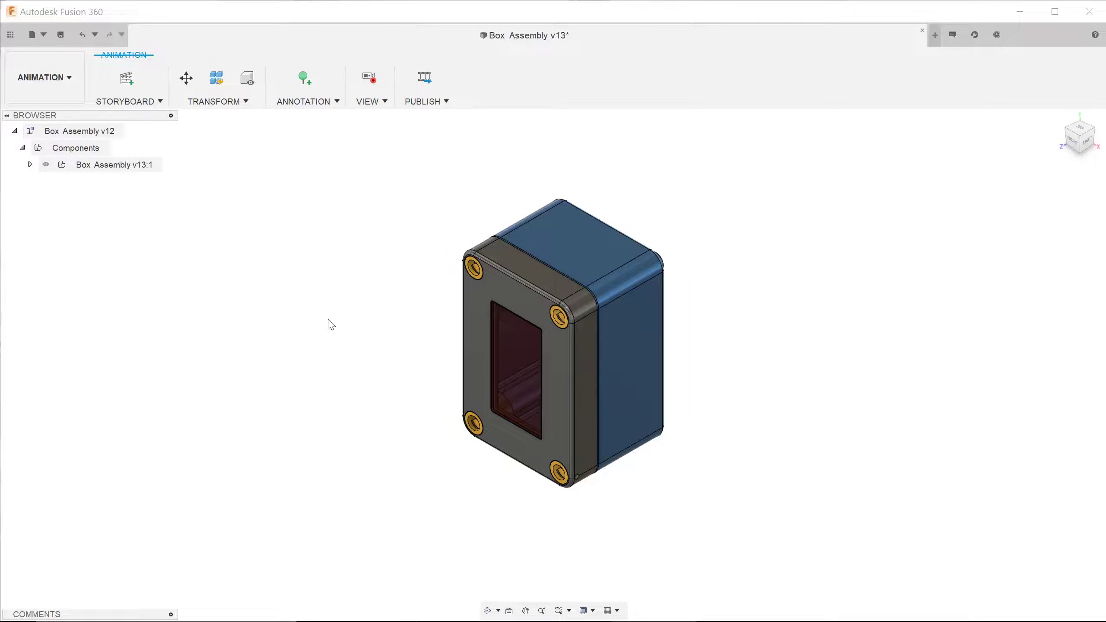
- Expand Box Assembly v13:1 in the Browser to list its parts
left_click(114, 164)
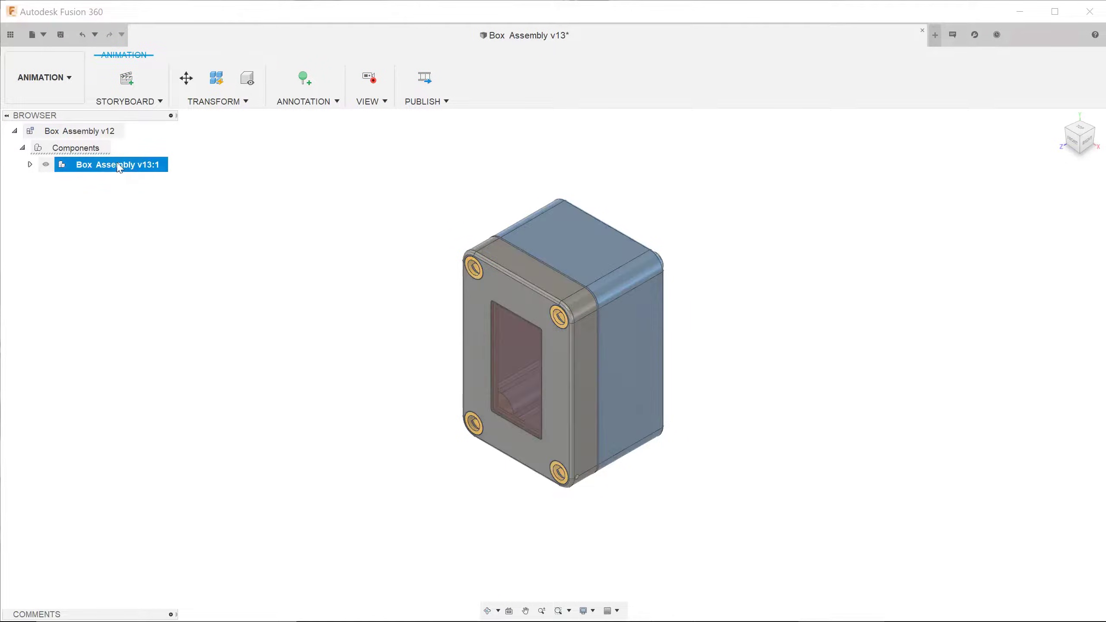
left_click(352, 339)
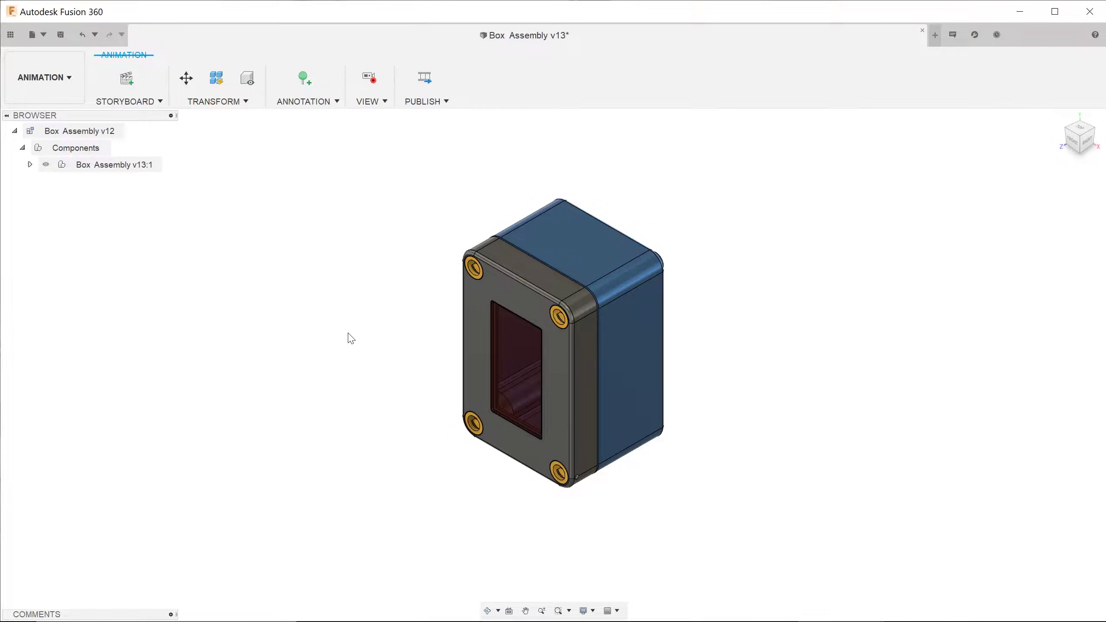
left_click(30, 165)
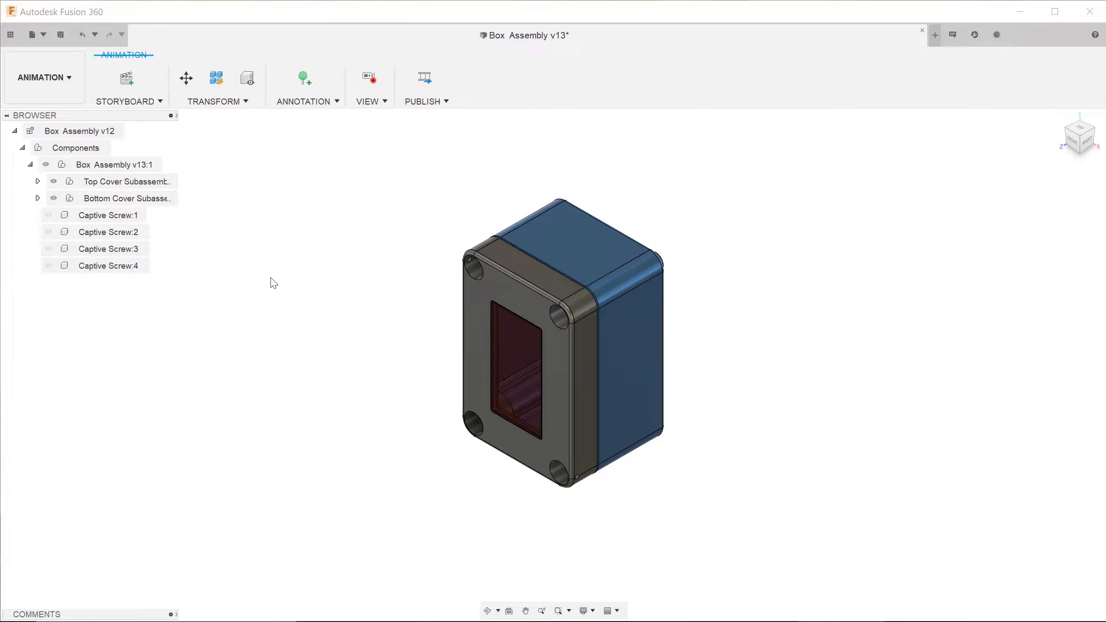
- Expand the Bottom Cover and Top Cover subassemblies to show their components
left_click(154, 185)
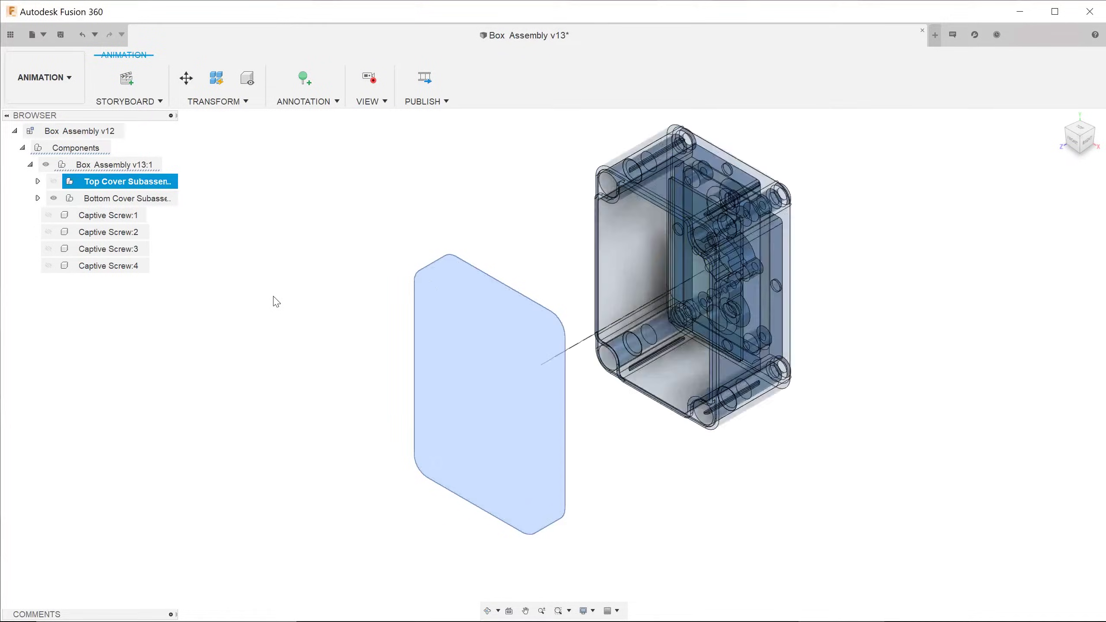
left_click(167, 201)
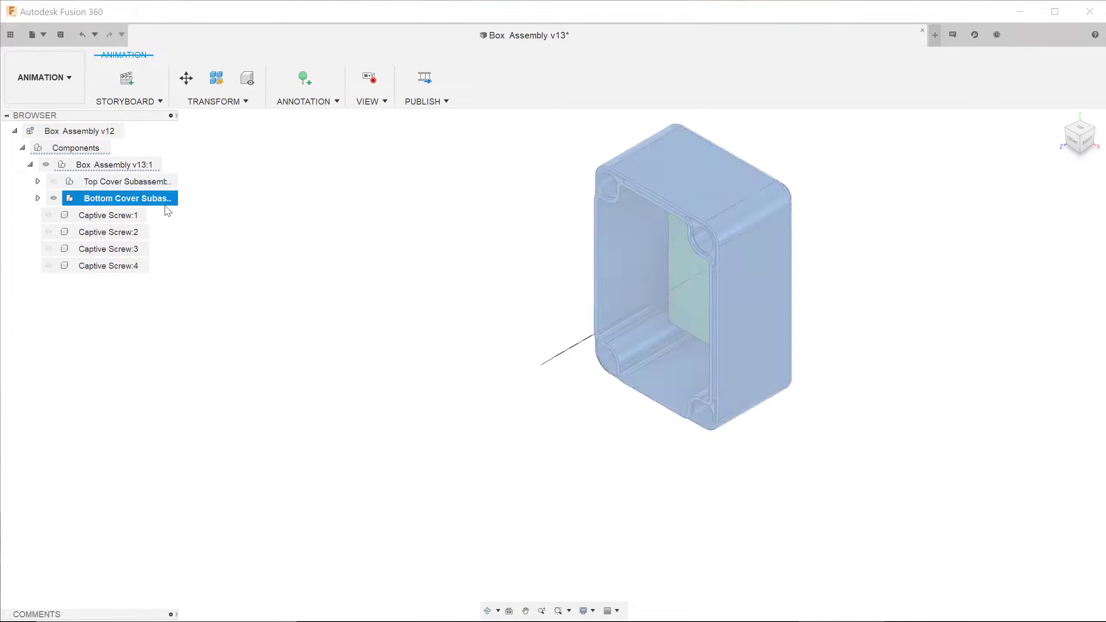
left_click(308, 351)
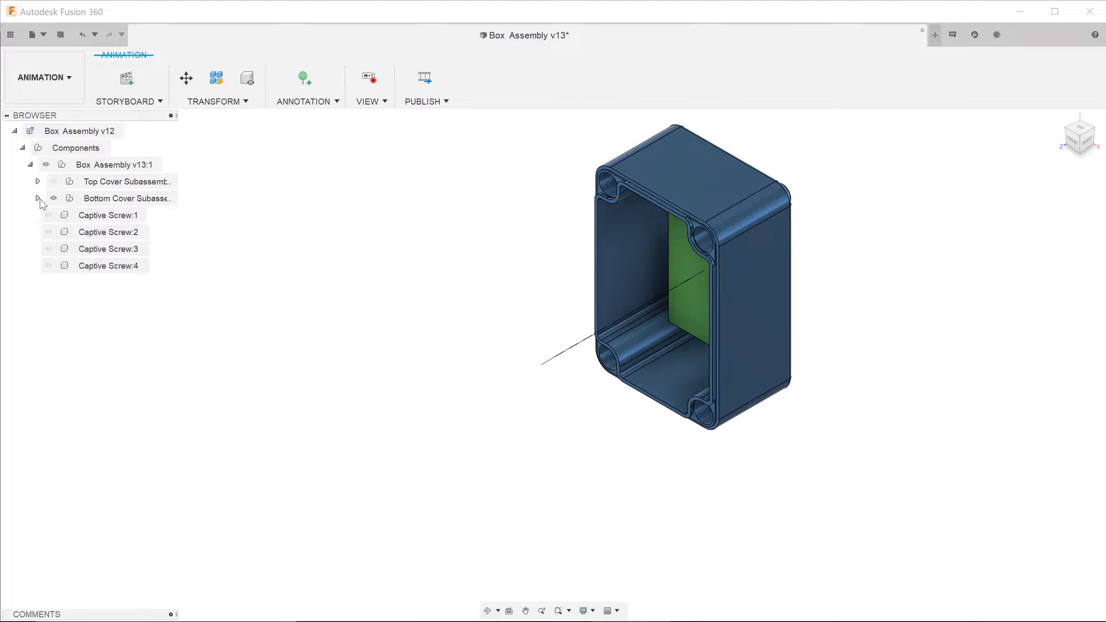
left_click(38, 198)
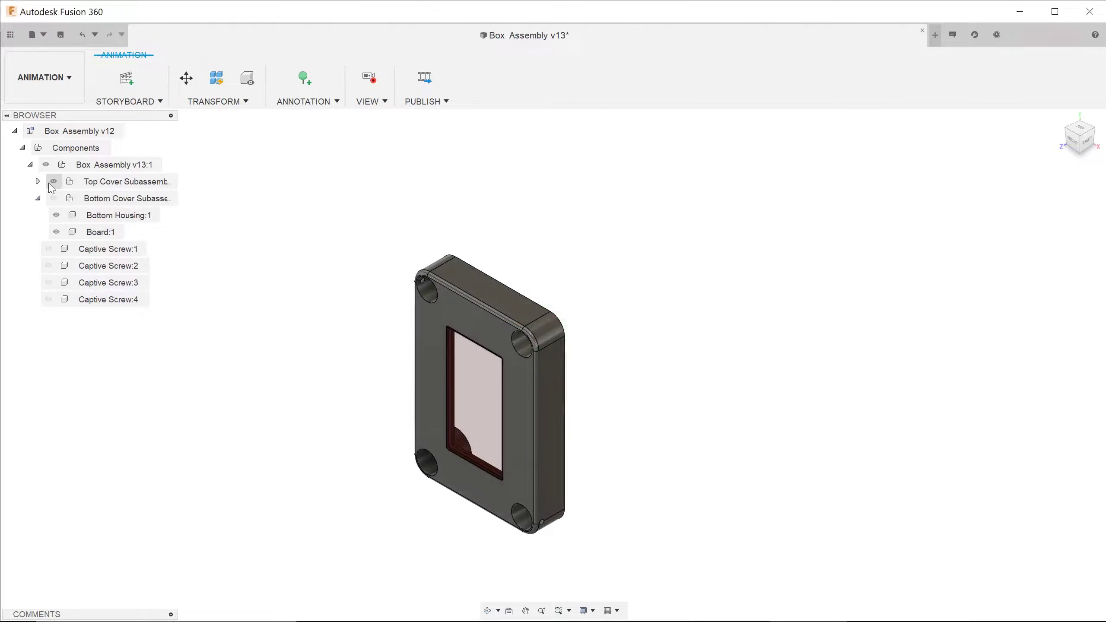
left_click(37, 181)
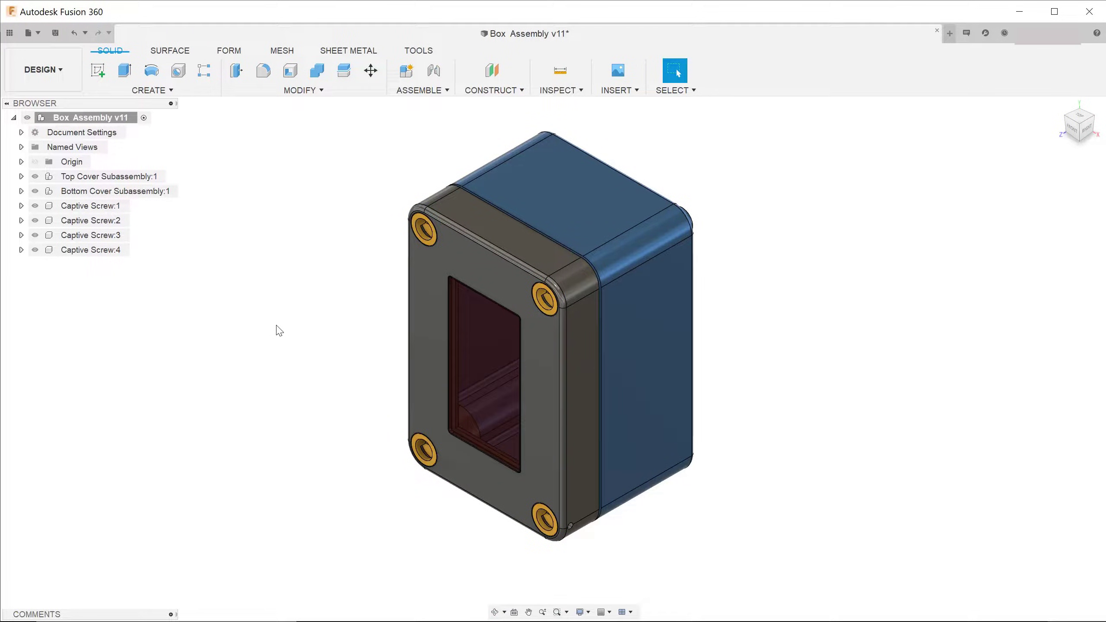
- Switch from Design to the Animation workspace and open the Transform dropdown
left_click(56, 71)
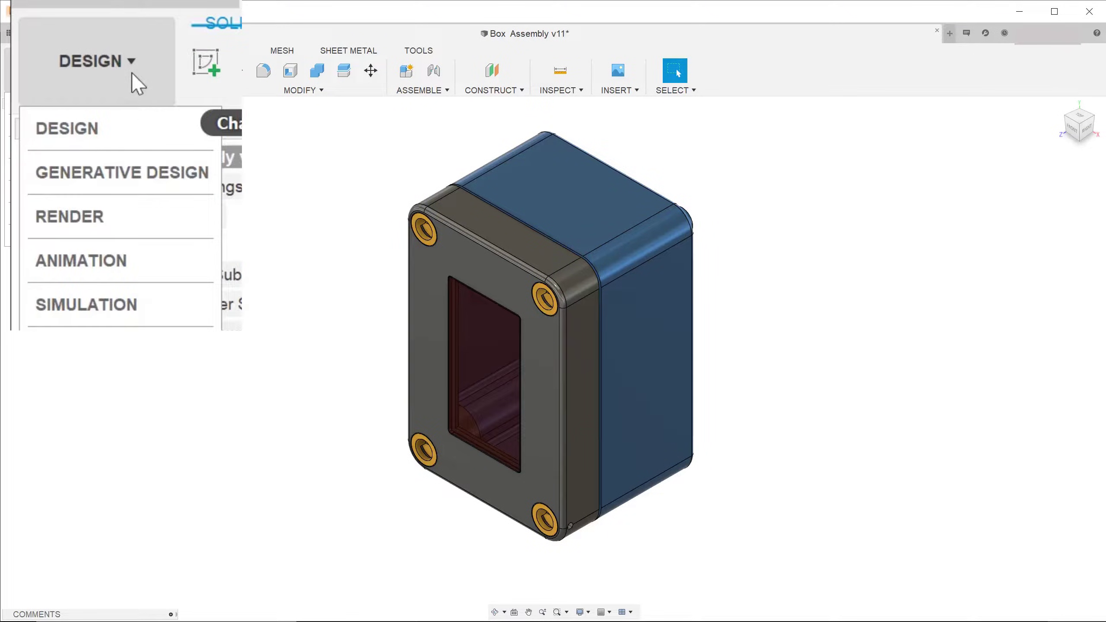
left_click(180, 259)
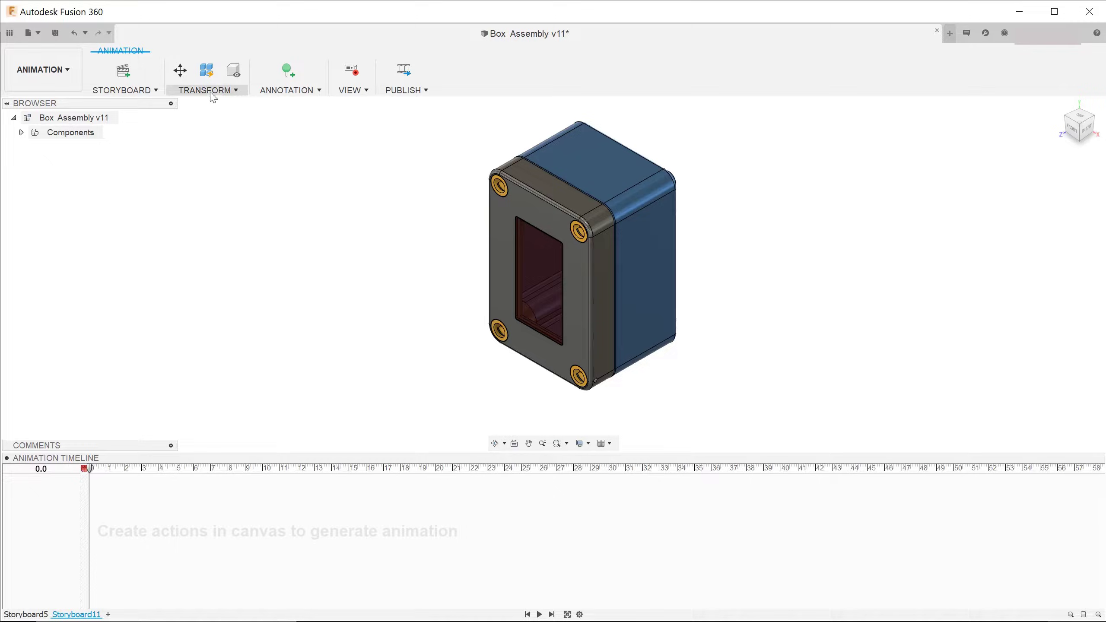
left_click(212, 94)
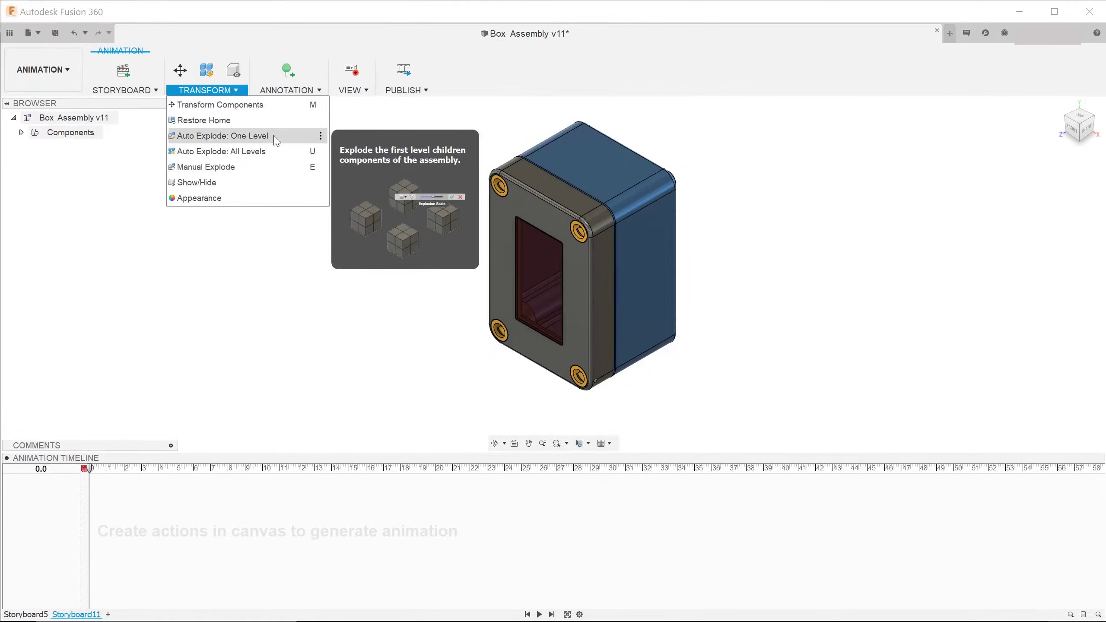
- Run Auto Explode: One Level with nothing selected and dismiss the no-components warning
left_click(276, 141)
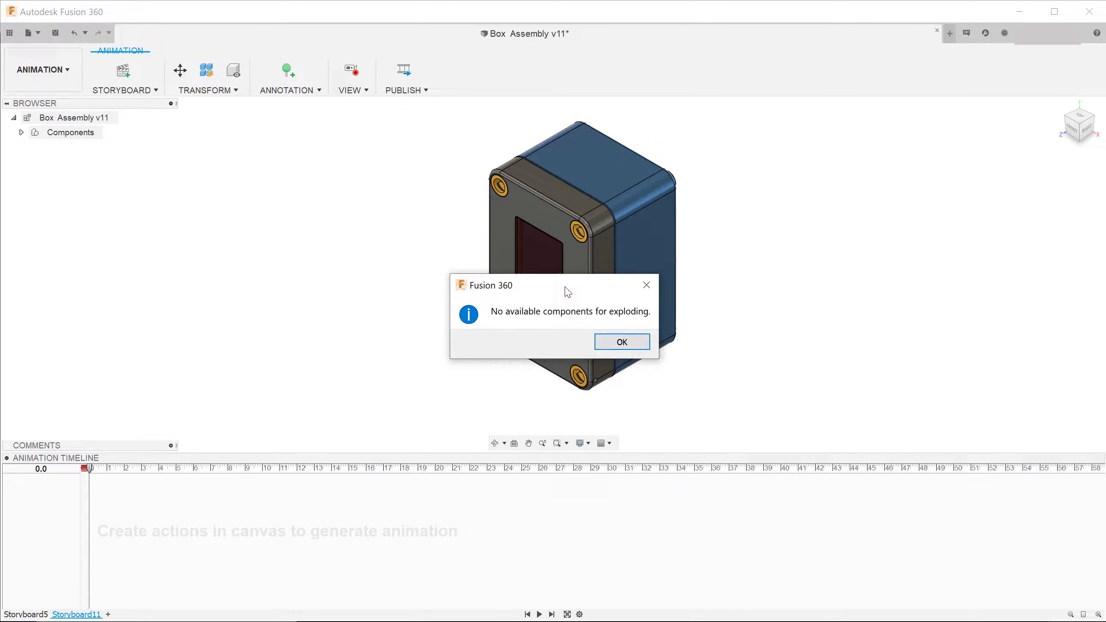
left_click_drag(568, 292, 566, 270)
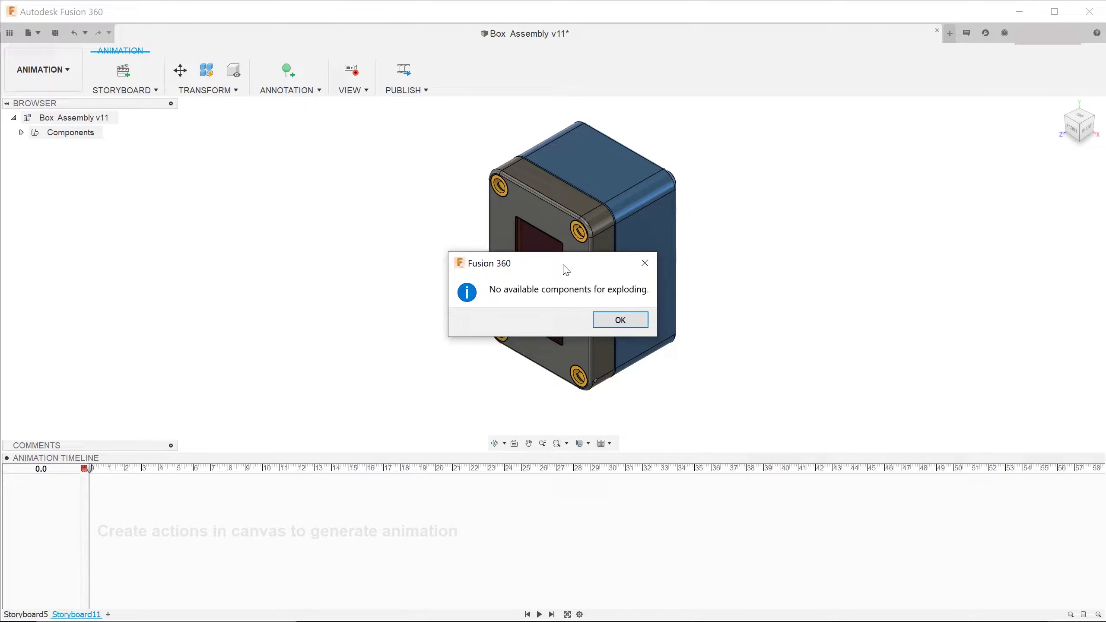
left_click(617, 320)
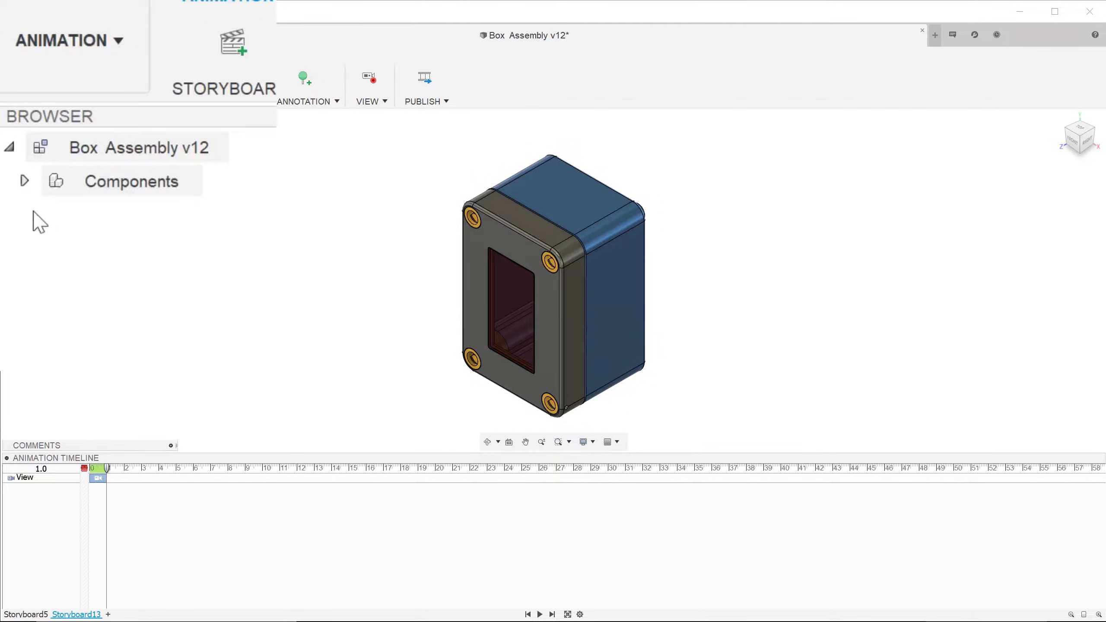
- Auto-explode Box Assembly v12:1 and move the explode toolbar away from the model
left_click(23, 183)
left_click(161, 220)
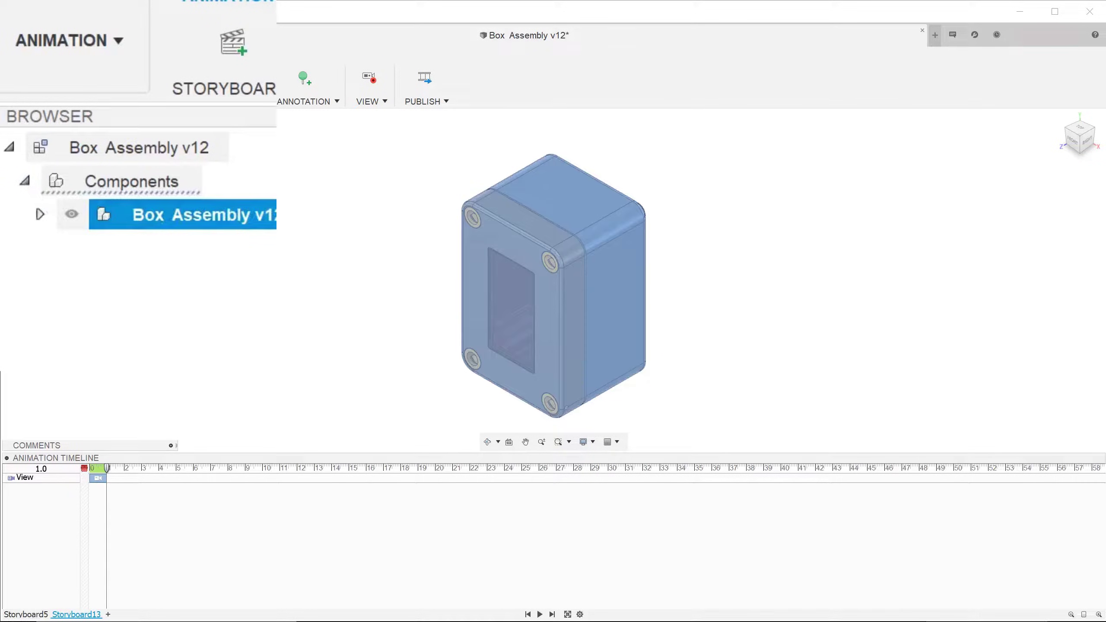
left_click(257, 109)
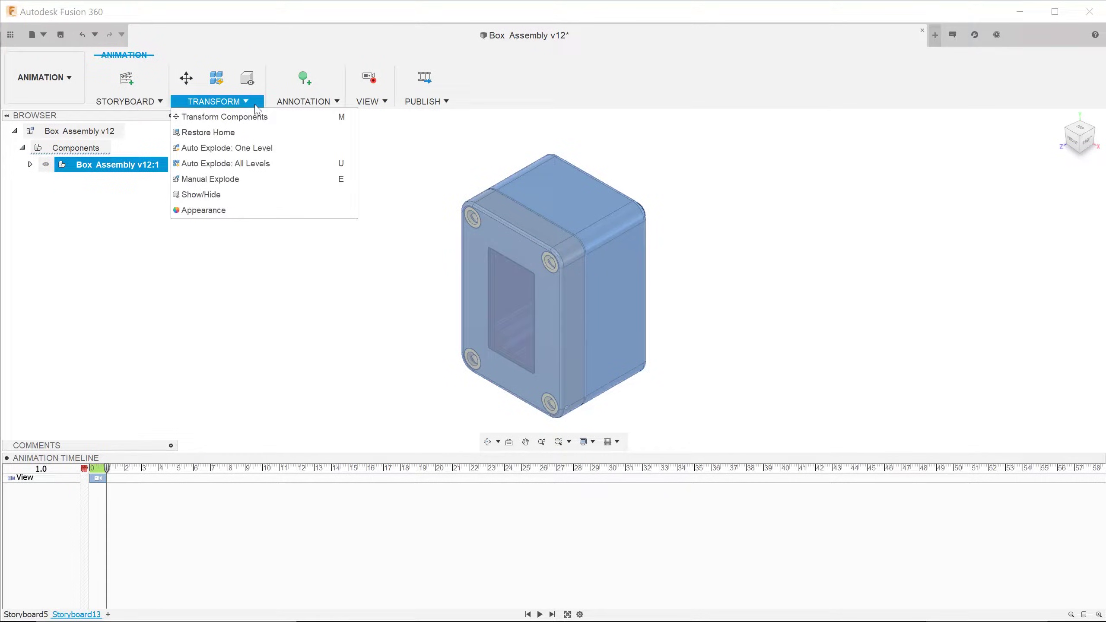
left_click(305, 153)
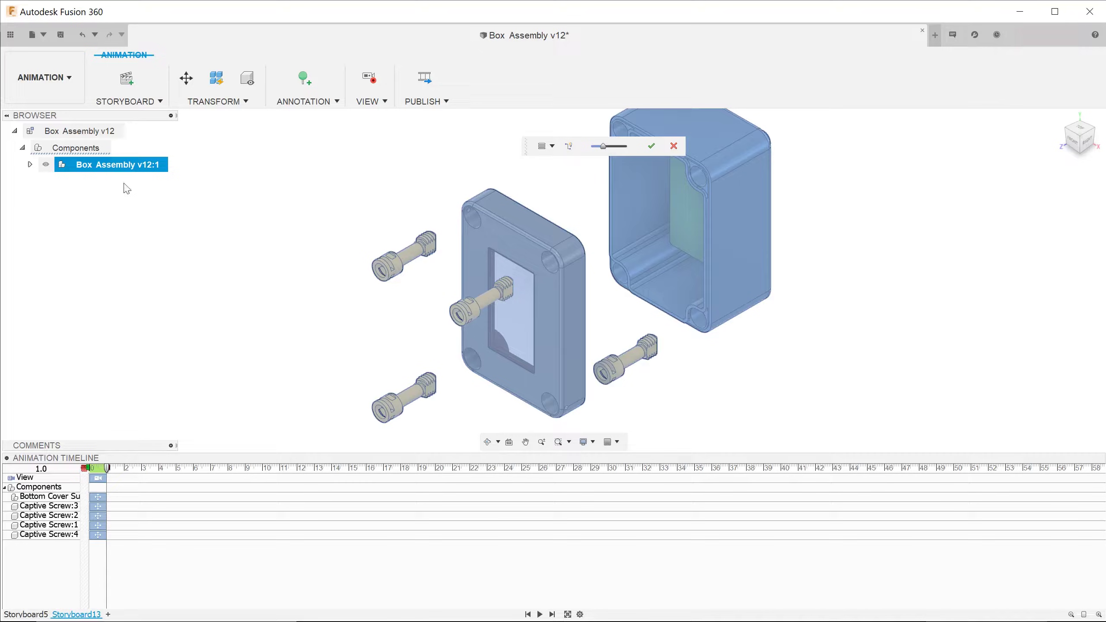
left_click(29, 164)
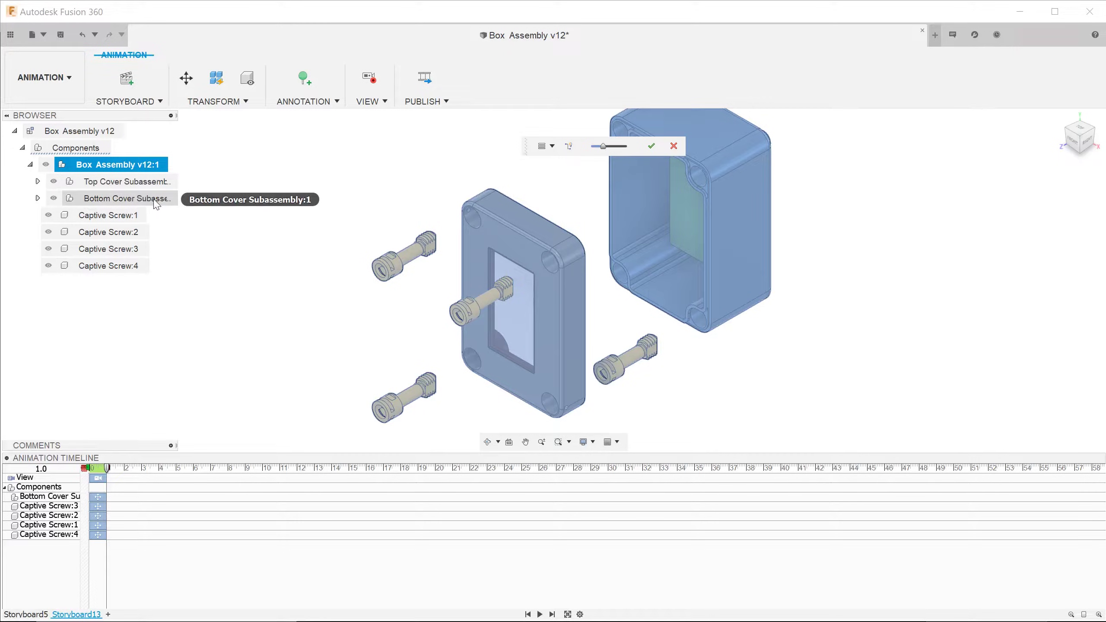
mouse_move(317, 239)
middle_mouse_down("shift")
mouse_move(306, 210)
mouse_move(322, 235)
mouse_move(350, 222)
mouse_move(326, 222)
mouse_move(328, 238)
middle_mouse_up("shift")
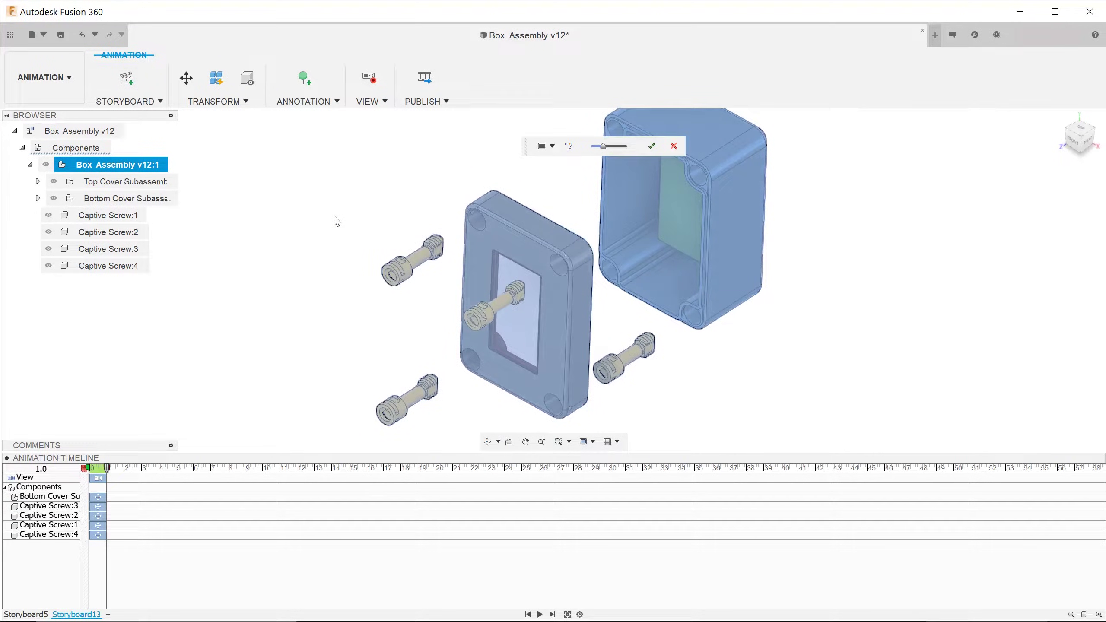
left_click_drag(525, 148, 417, 163)
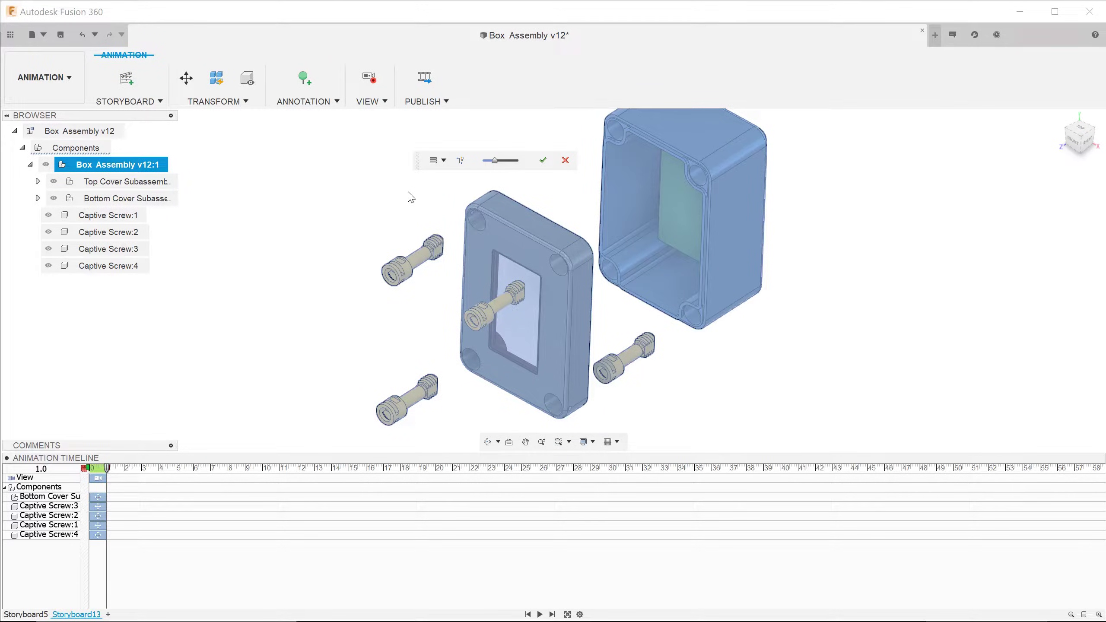
- Turn on trail lines, increase the explosion scale, and accept the explode
left_click(448, 161)
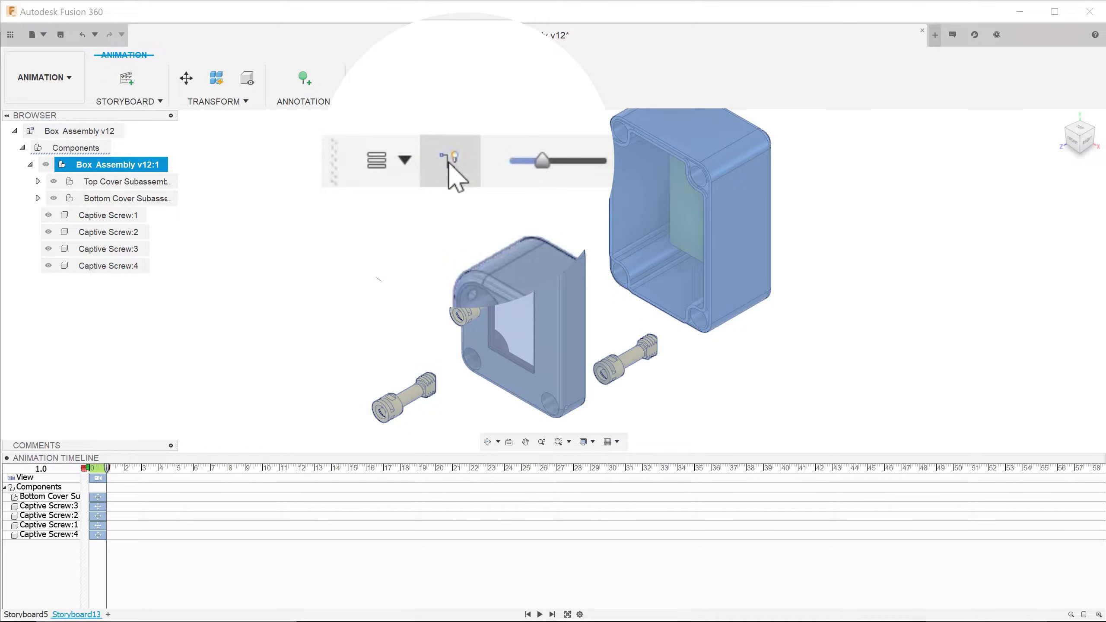
middle_click_drag(572, 275, 505, 278, "shift")
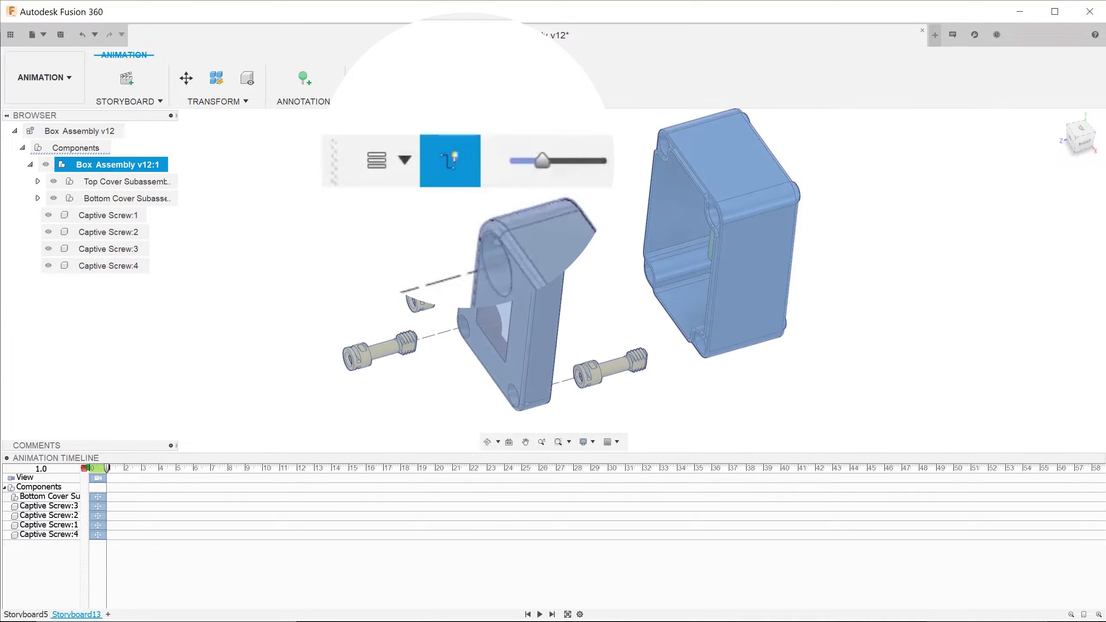
mouse_move(543, 162)
left_mouse_down()
mouse_move(552, 162)
mouse_move(537, 167)
left_mouse_up()
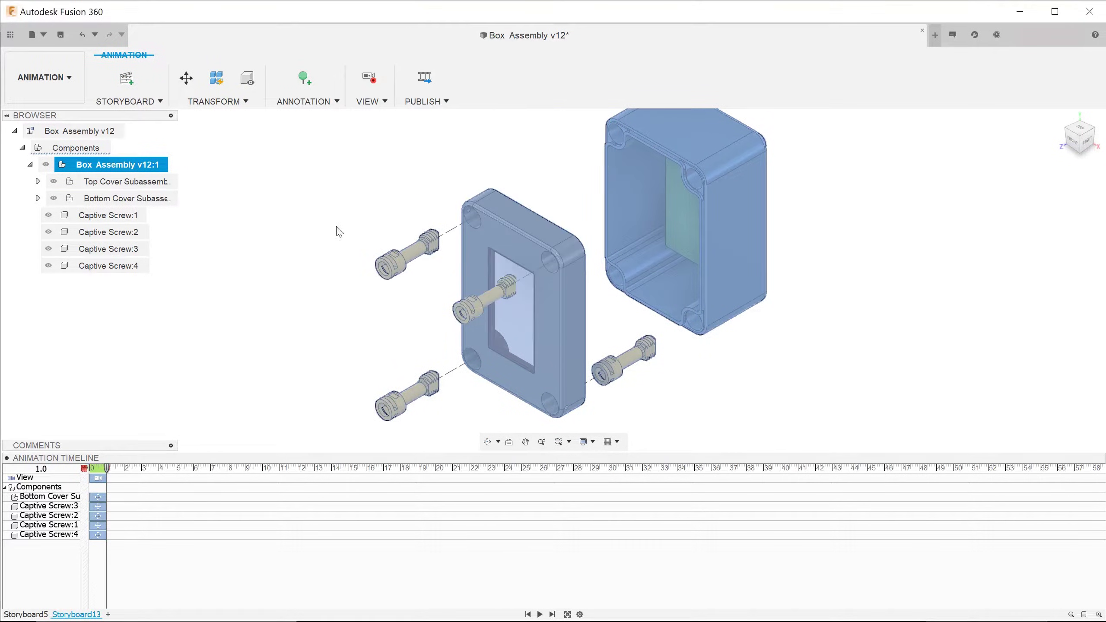
left_click(339, 231)
mouse_move(314, 252)
middle_mouse_down("shift")
mouse_move(298, 232)
mouse_move(311, 254)
middle_mouse_up("shift")
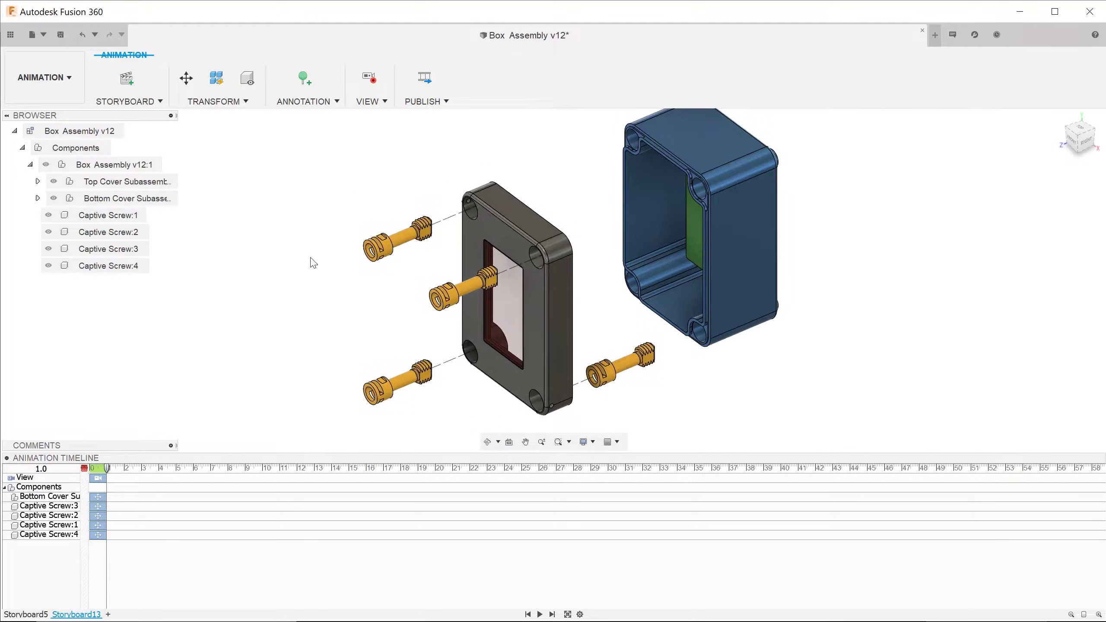
middle_click_drag(646, 373, 605, 375, "shift")
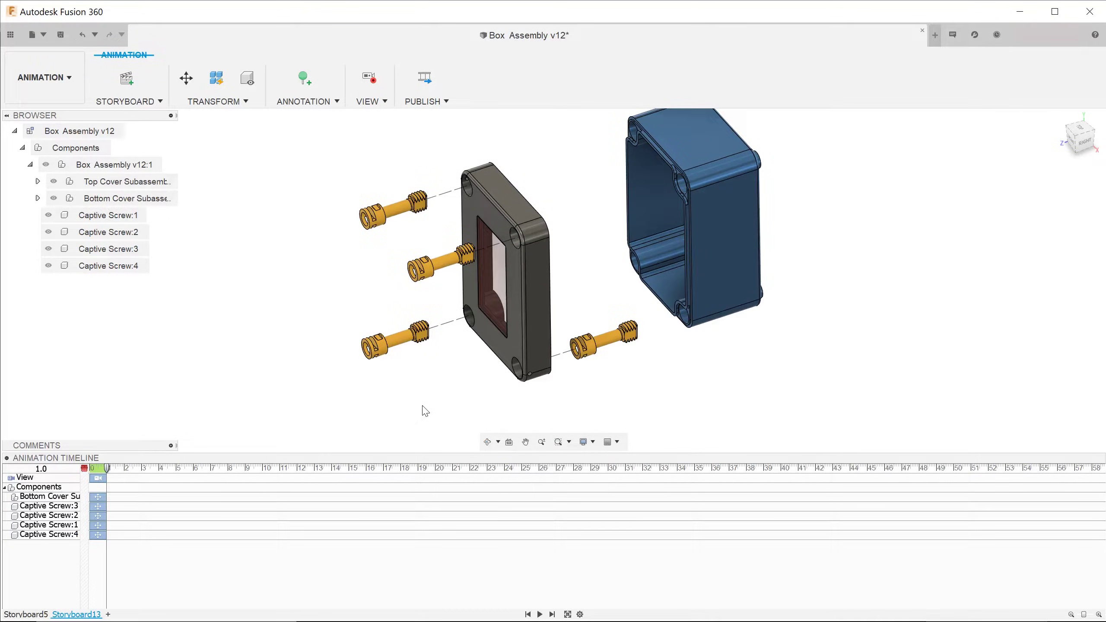
- Select the captive screws' move actions in the timeline, then right-click Captive Screw:4's move
mouse_move(426, 412)
middle_mouse_down("shift")
mouse_move(414, 400)
mouse_move(419, 418)
middle_mouse_up("shift")
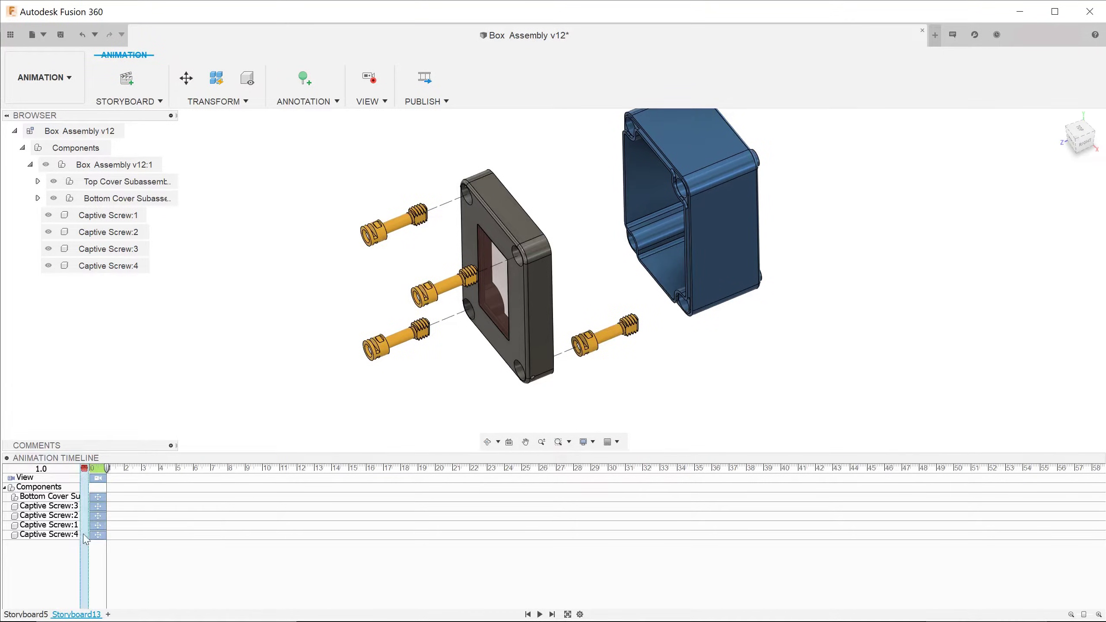
left_click(66, 536)
left_click(26, 537)
left_click(27, 550)
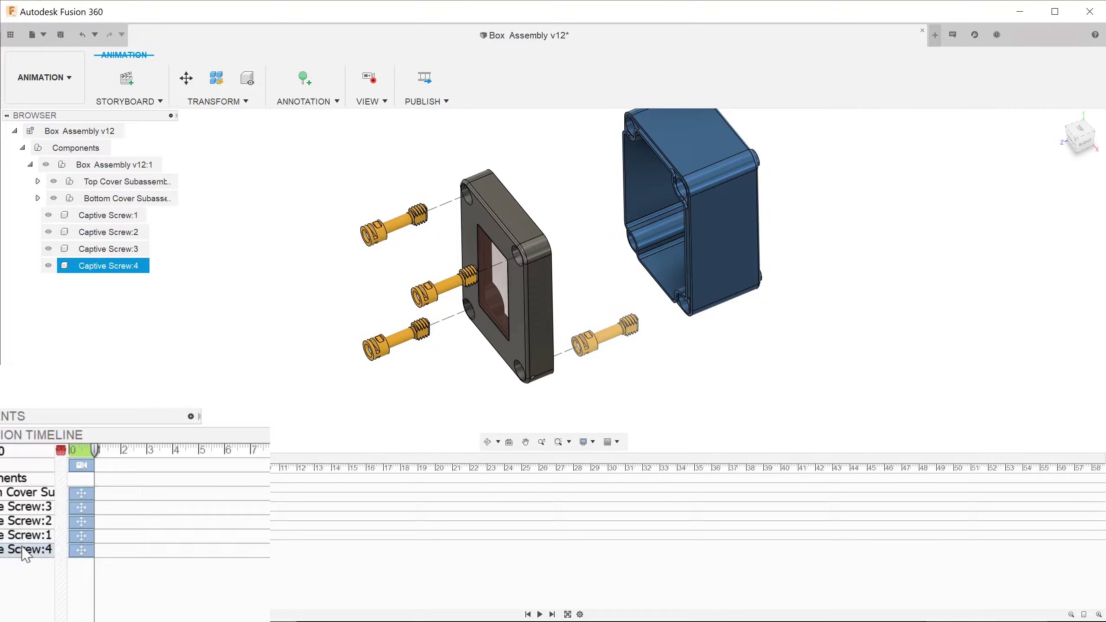
left_click(25, 538)
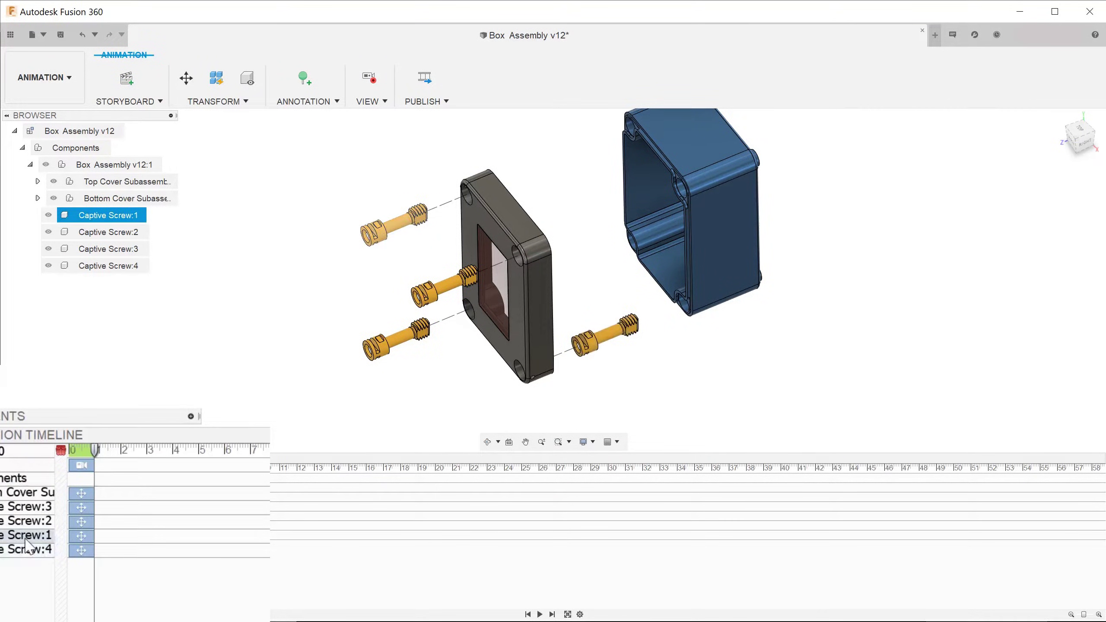
left_click(81, 536)
left_click(28, 522)
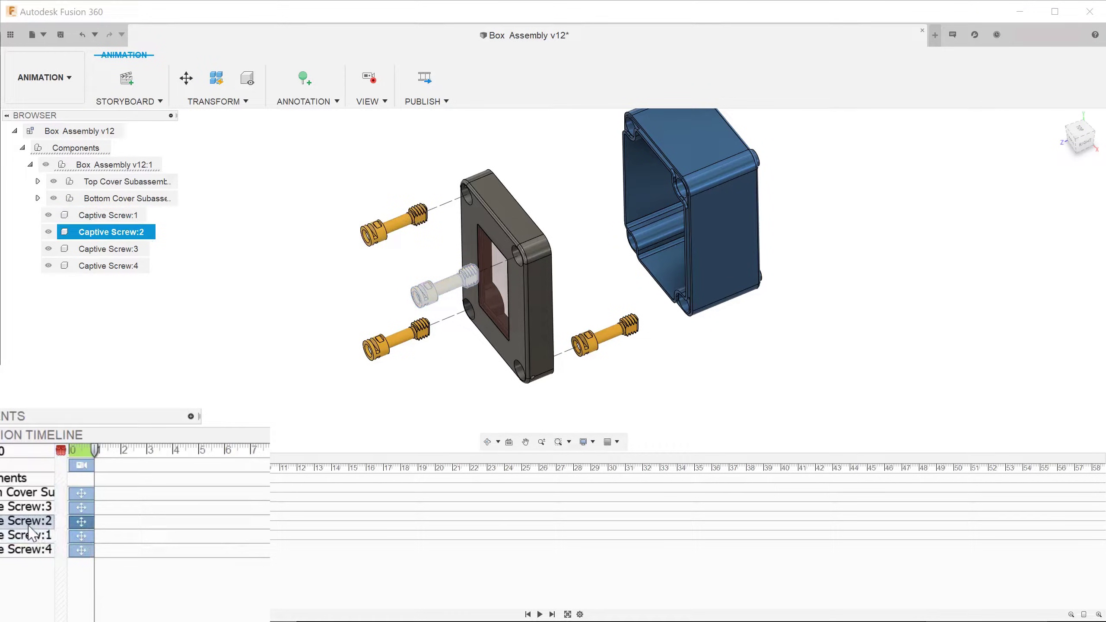
left_click(30, 508)
left_click(35, 548)
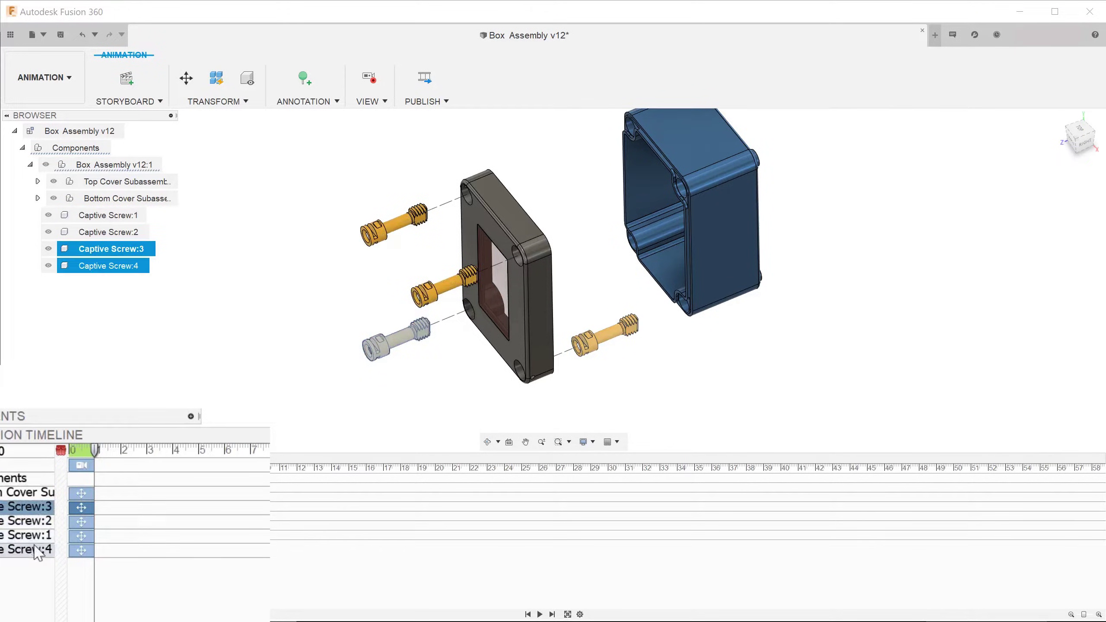
right_click(81, 552)
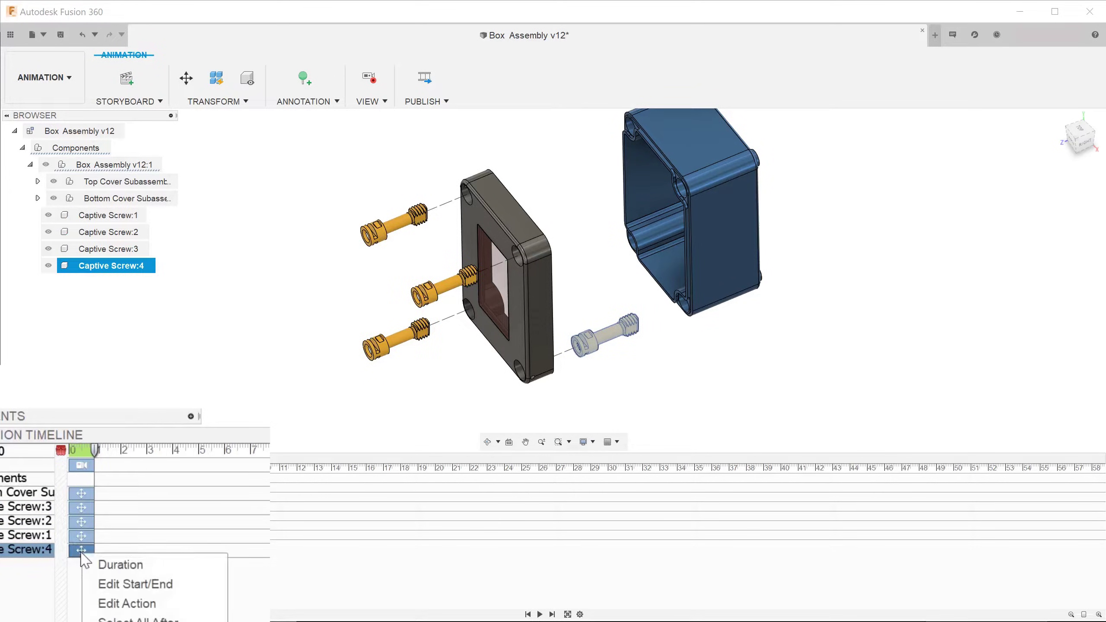
- Edit Captive Screw:4's move action to an X distance of -2.10 in
left_click(180, 605)
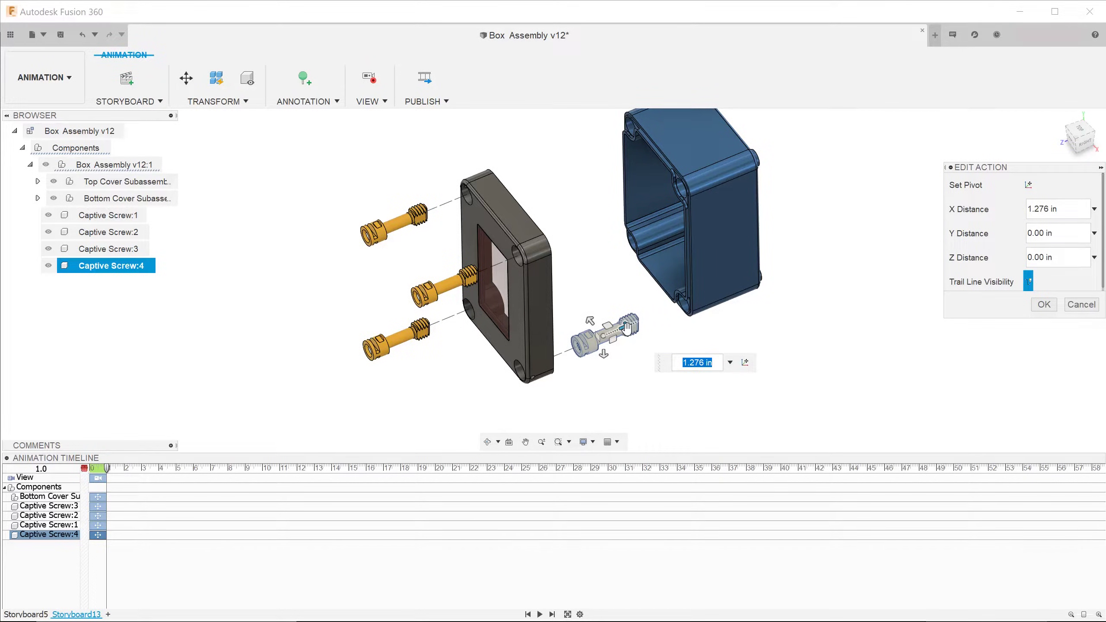
left_click_drag(625, 326, 461, 377)
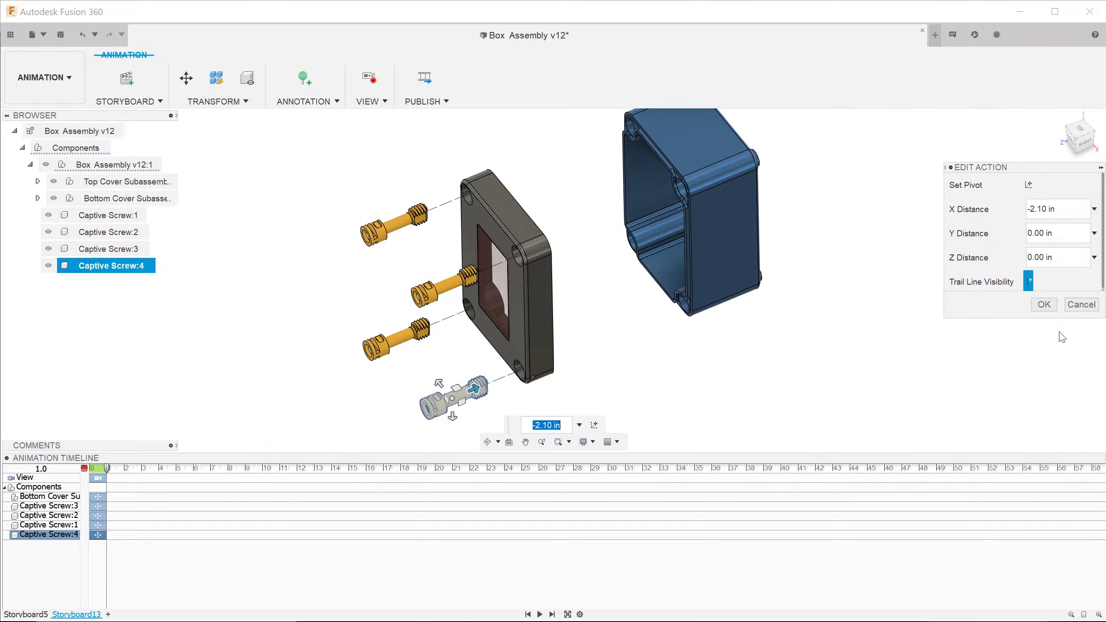
left_click(1044, 304)
left_click(708, 349)
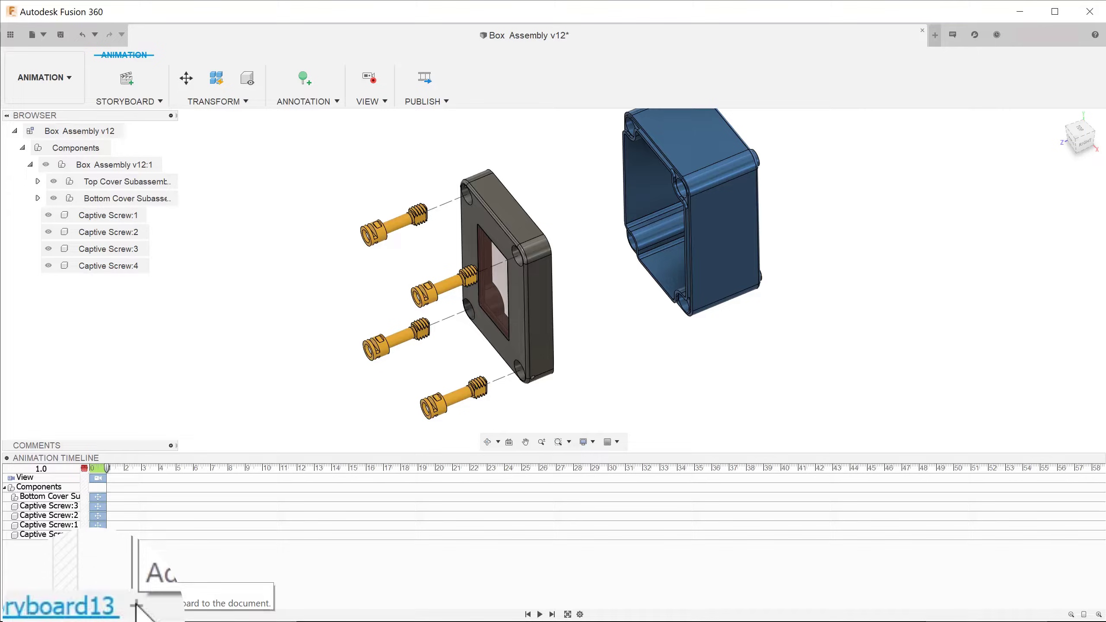
- Create a new clean storyboard
left_click(108, 614)
left_click_drag(964, 173, 794, 319)
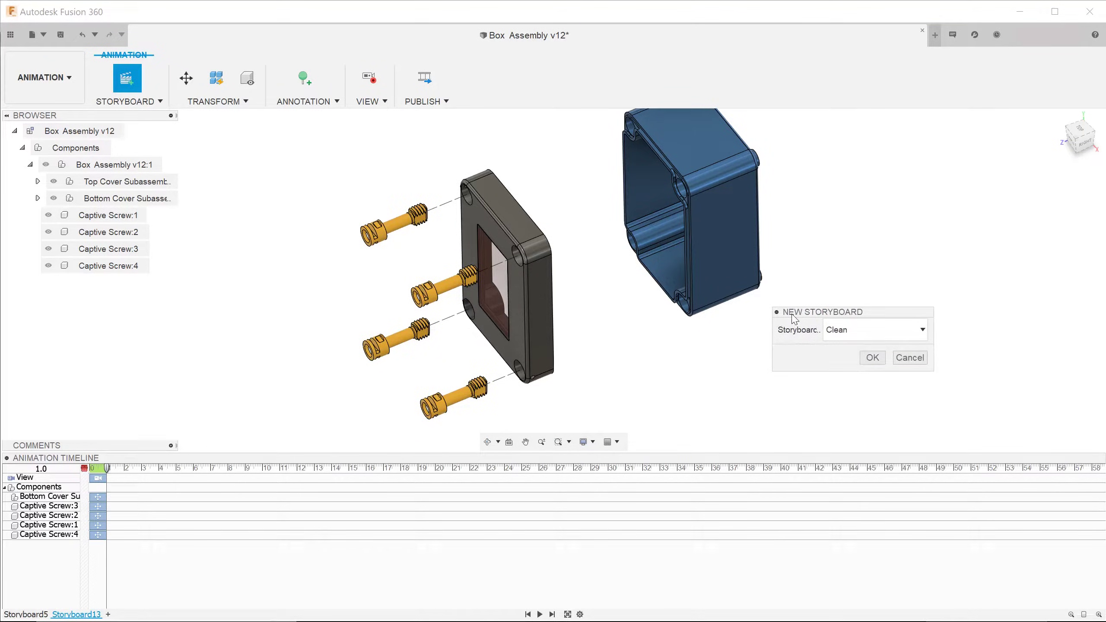
left_click(873, 358)
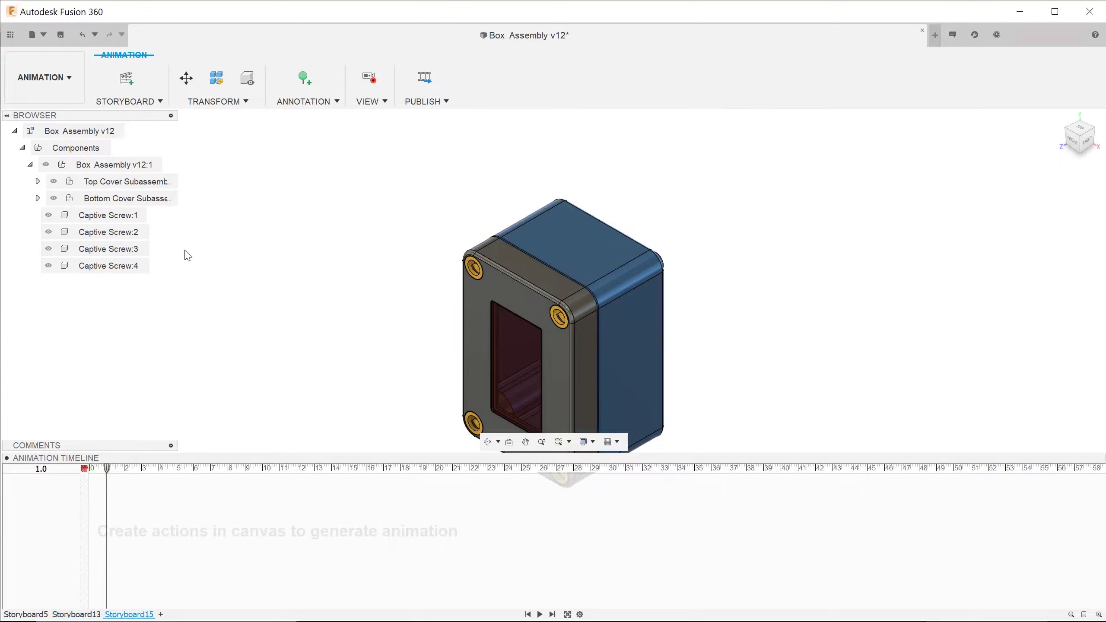
- Auto-explode Box Assembly v12:1 through all levels and expand both cover subassemblies
left_click(96, 164)
left_click(244, 102)
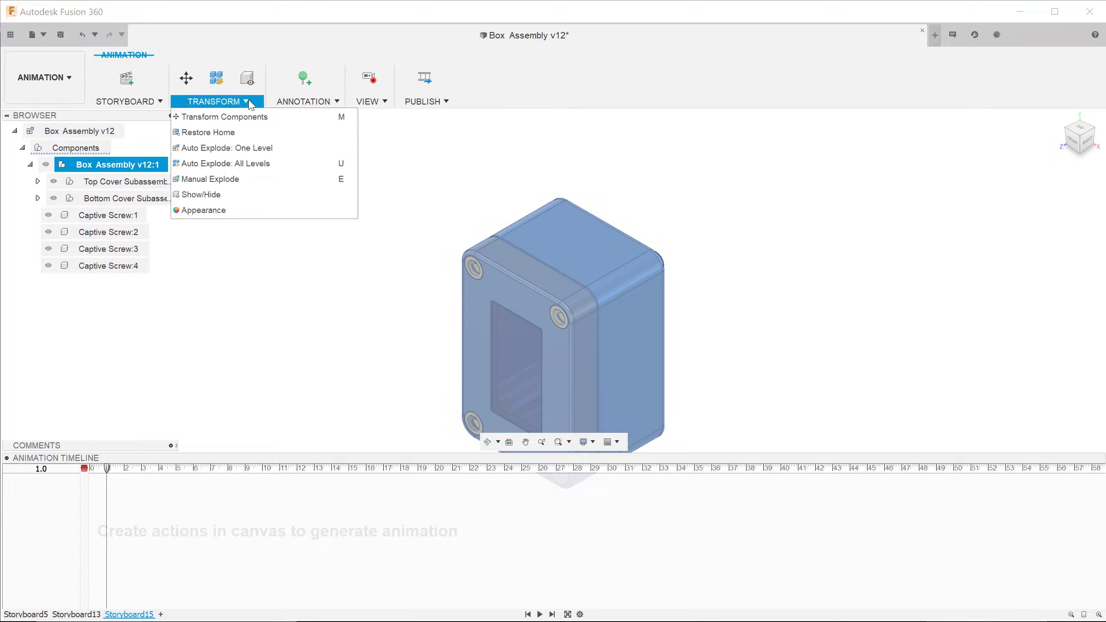
left_click(308, 165)
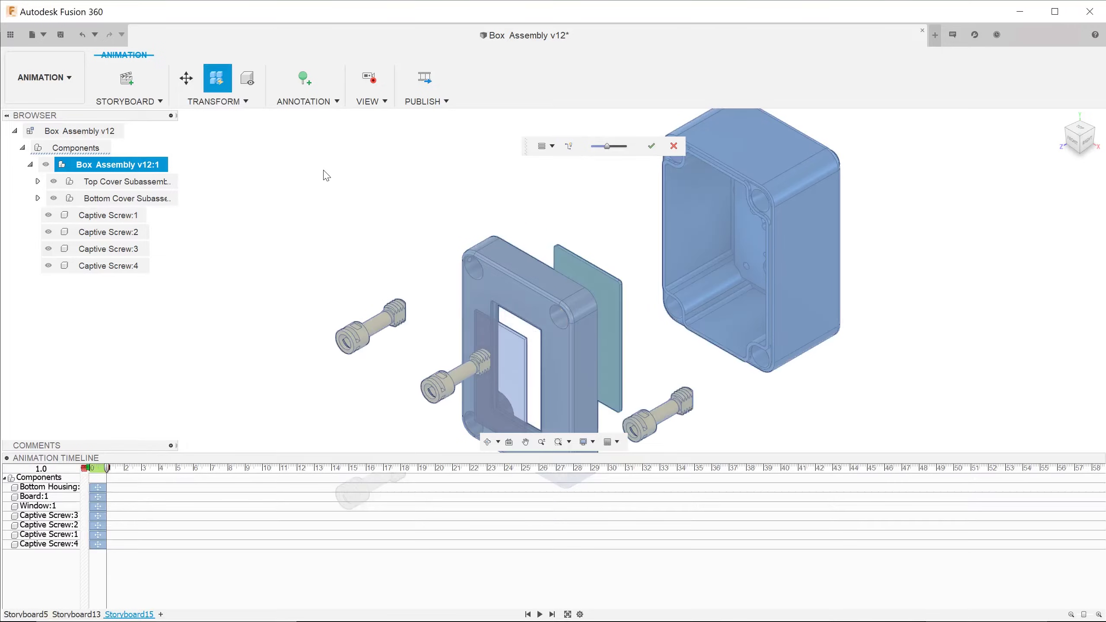
middle_click_drag(341, 213, 305, 223, "shift")
left_click(38, 181)
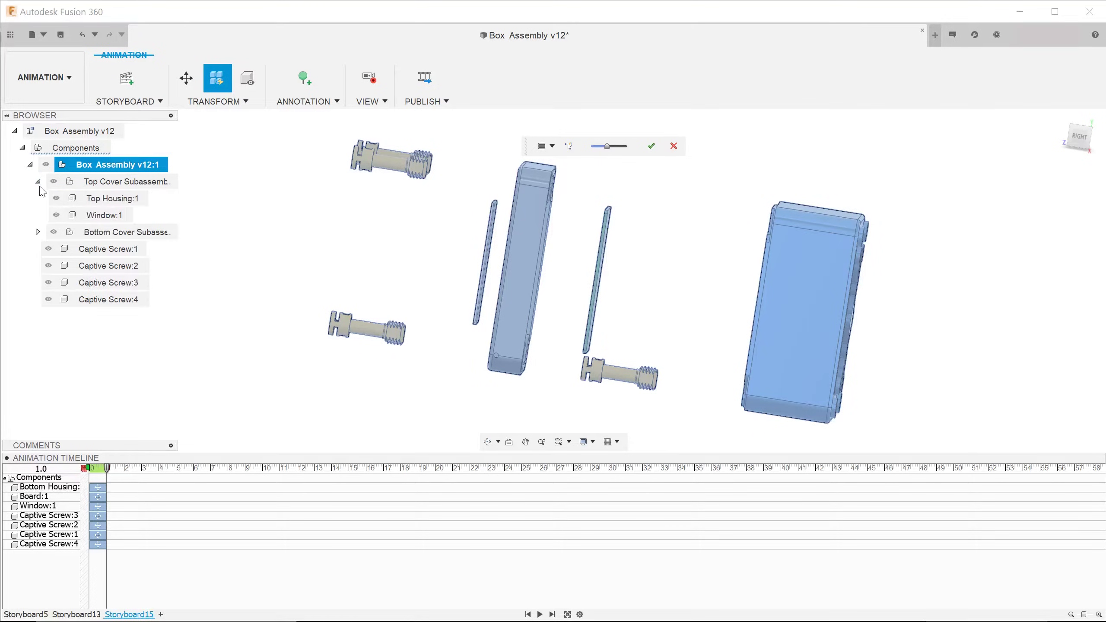
left_click(38, 232)
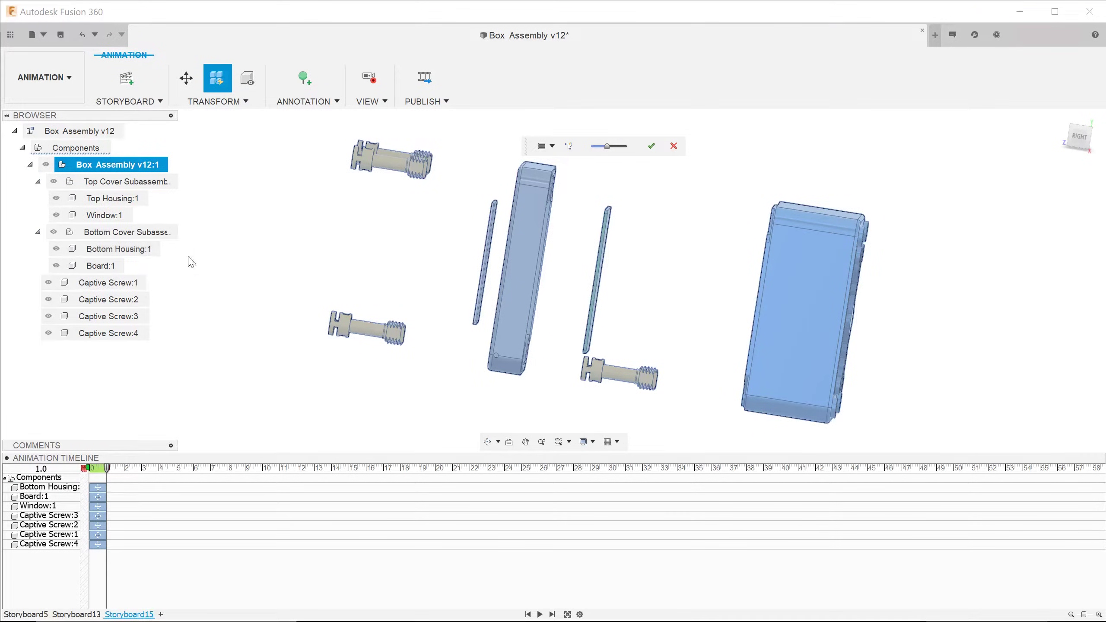
- Show trail lines for the exploded parts in an isometric view
middle_click_drag(393, 251, 422, 269, "shift")
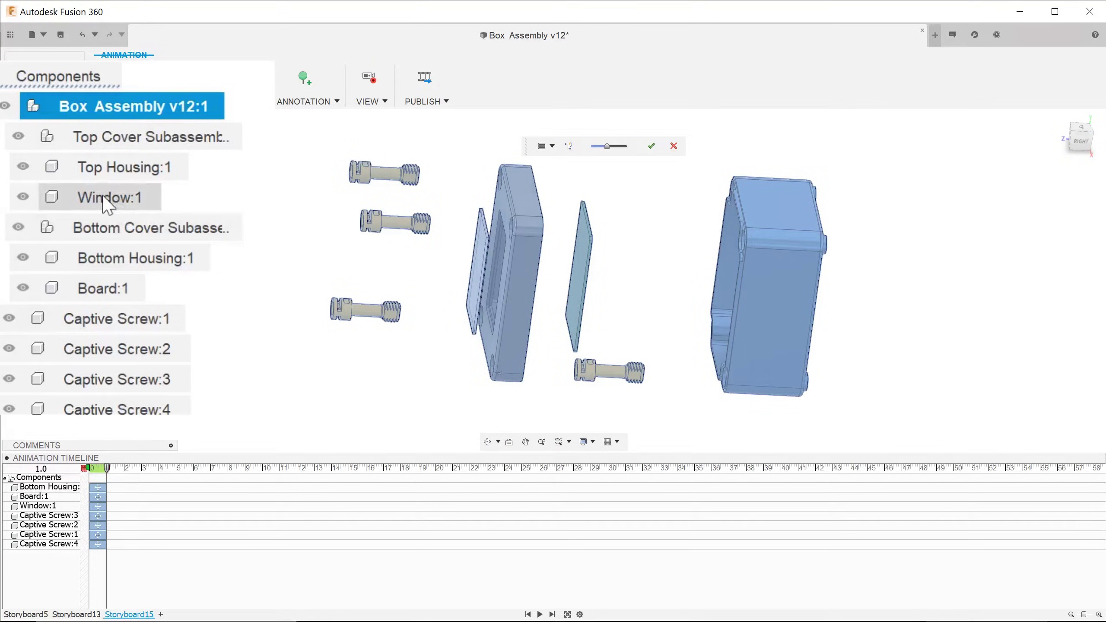
key("Escape")
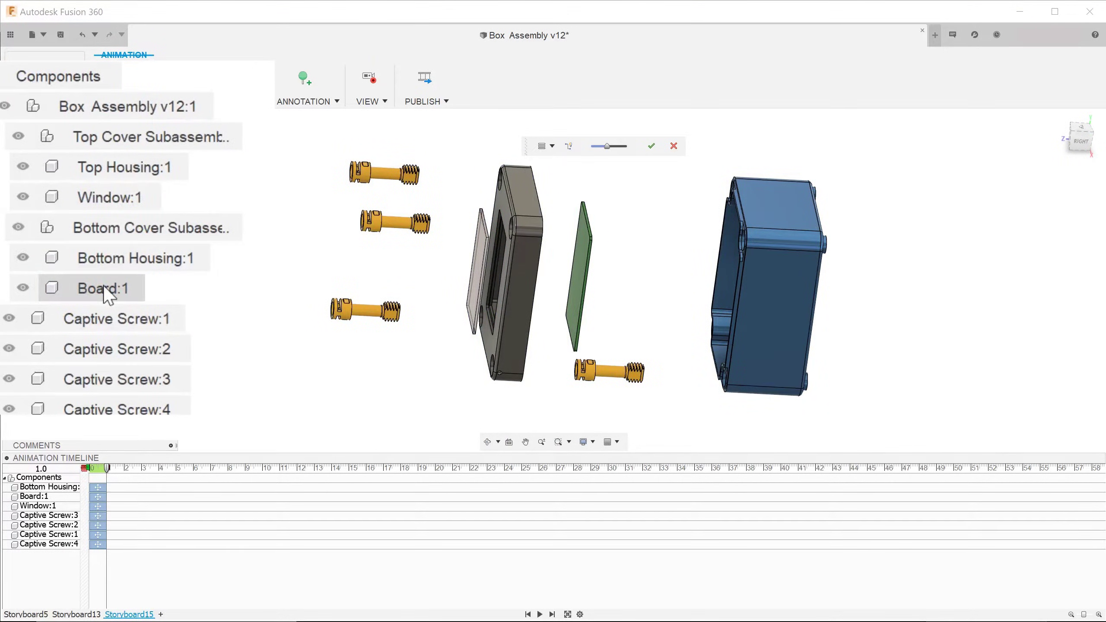
left_click(569, 146)
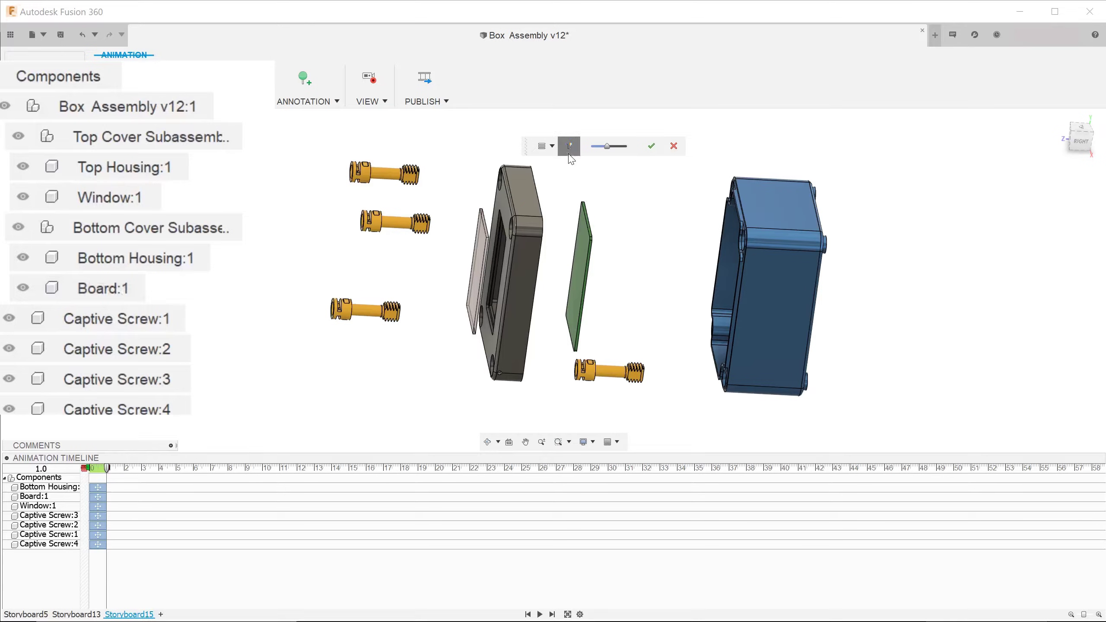
left_click_drag(657, 184, 652, 164)
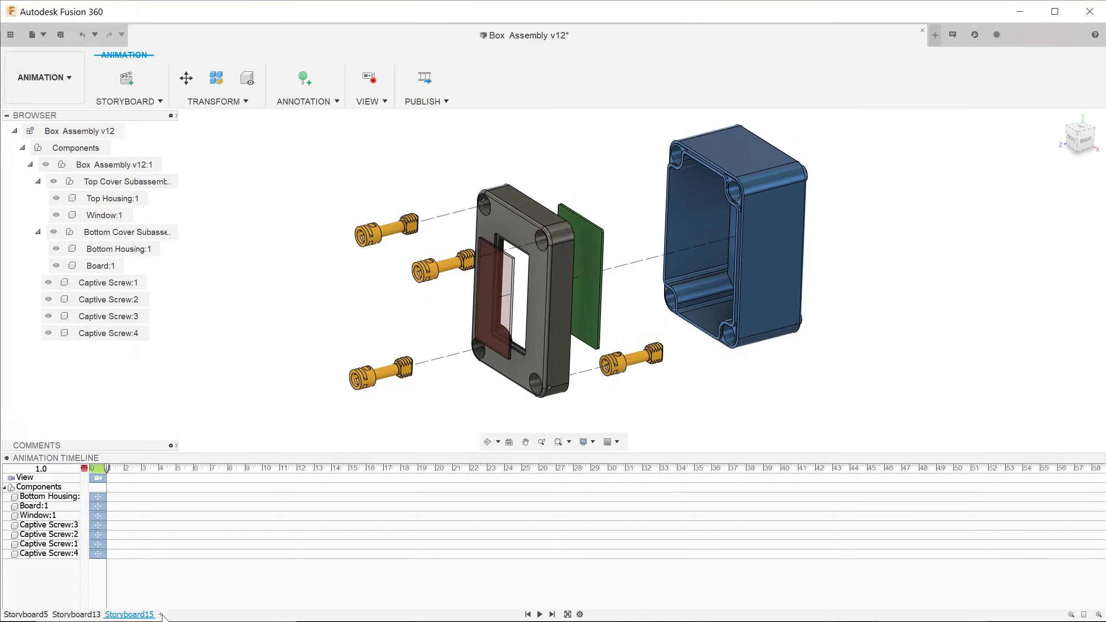
- Create another clean storyboard and start a Manual Explode
left_click(161, 615)
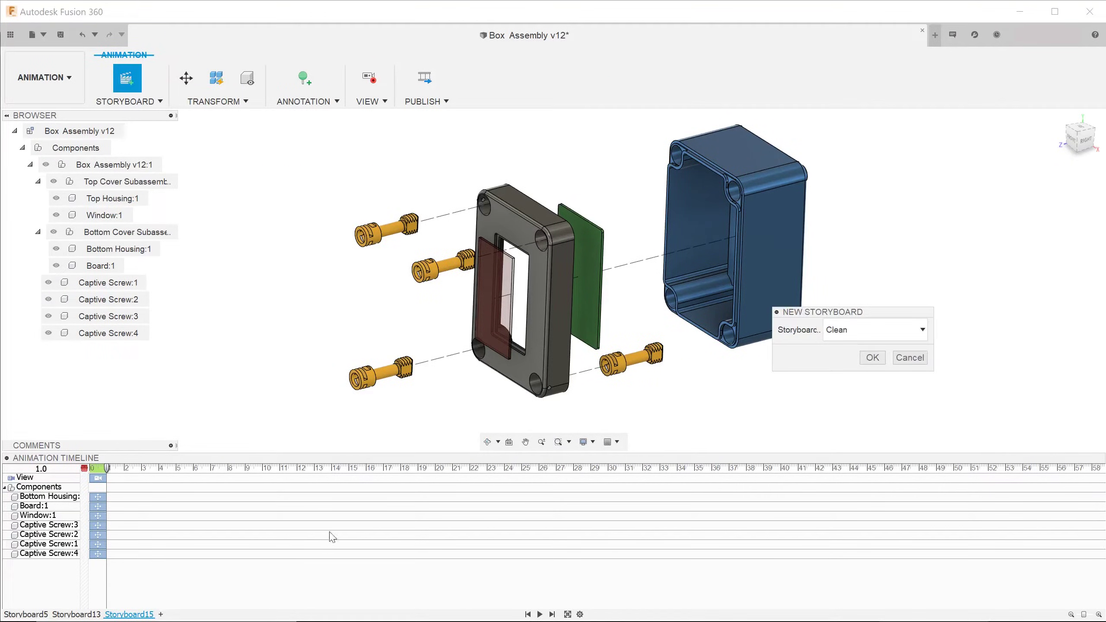
left_click(873, 358)
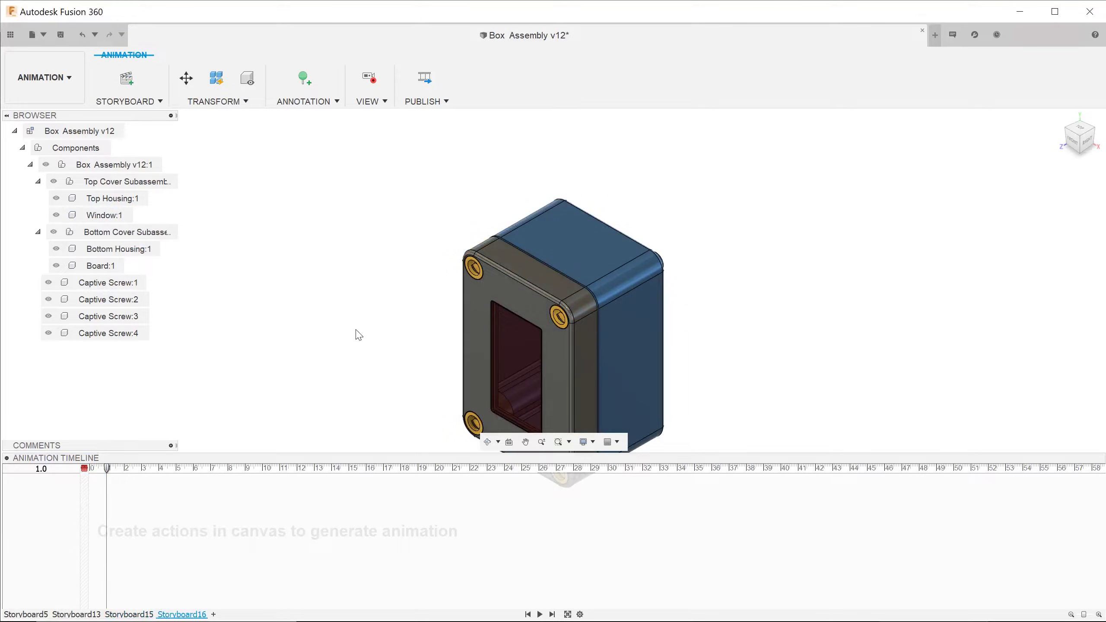
left_click(257, 103)
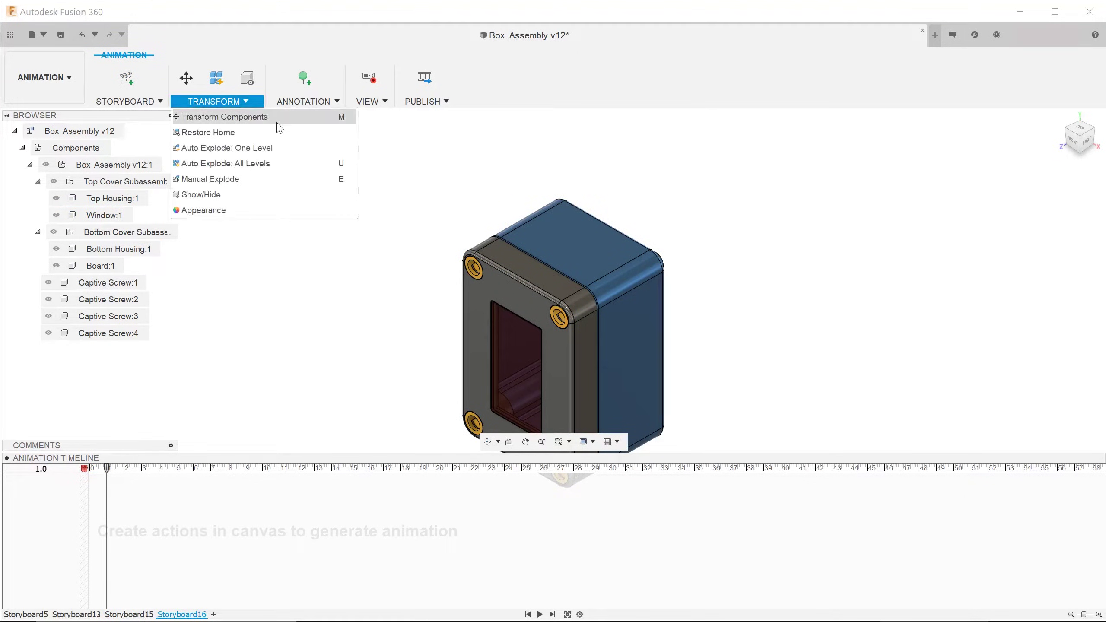
left_click(297, 181)
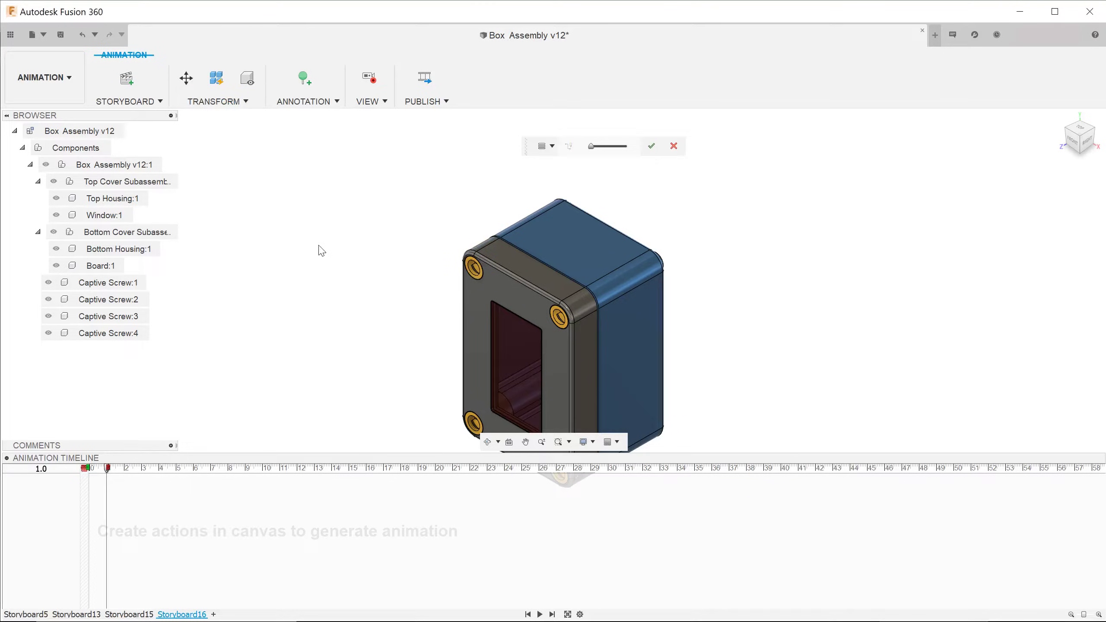
middle_click_drag(321, 255, 340, 220)
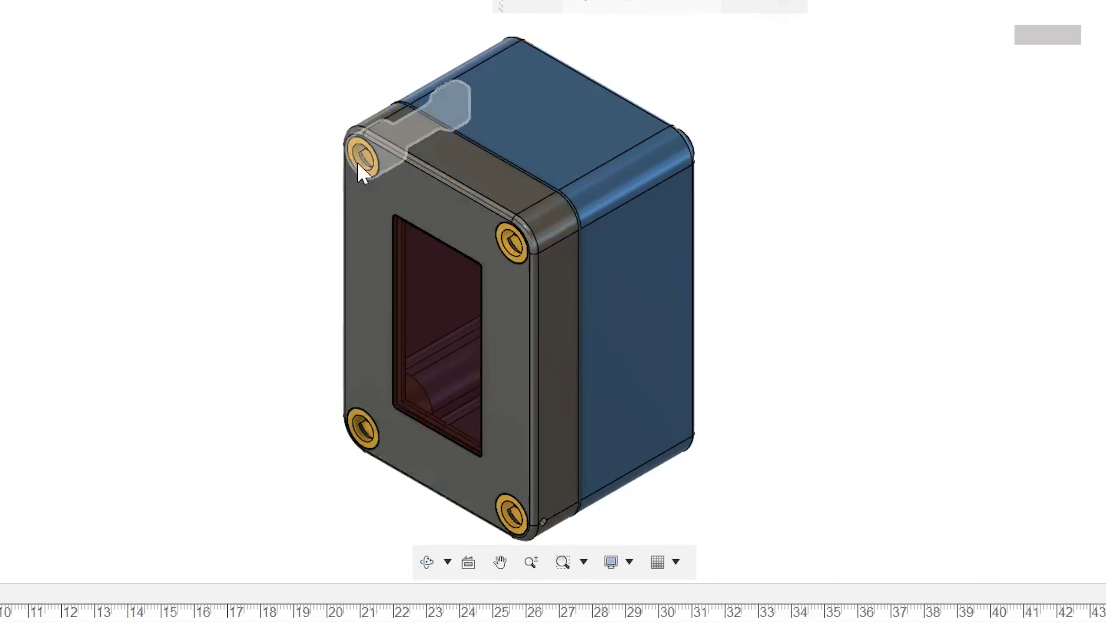
- Explode all four captive screws along the down-left direction
left_click(455, 242)
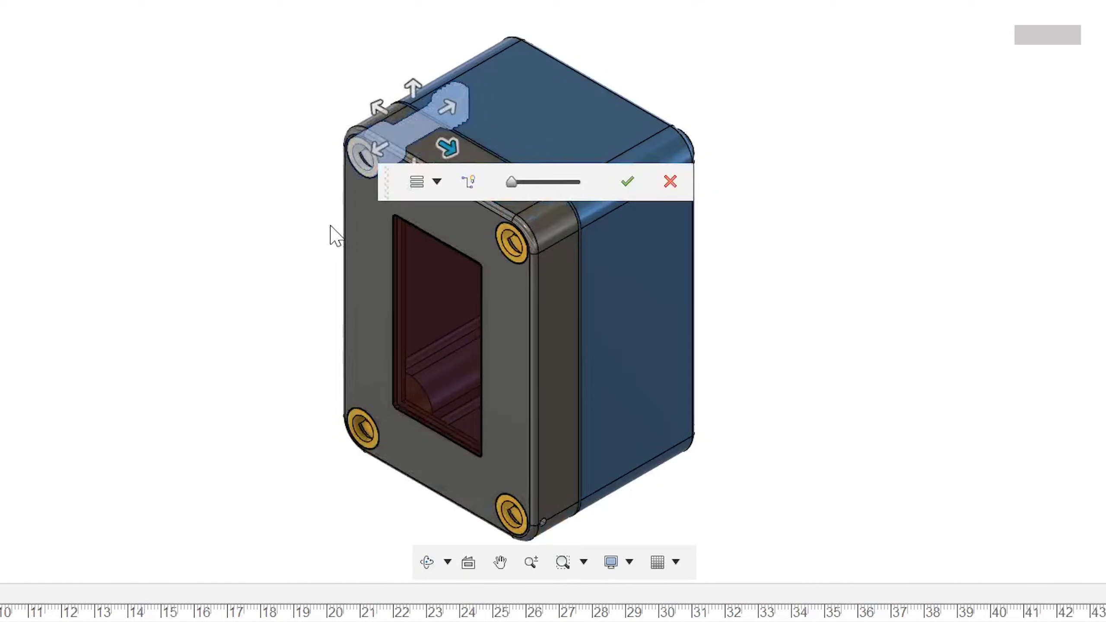
left_click(378, 149)
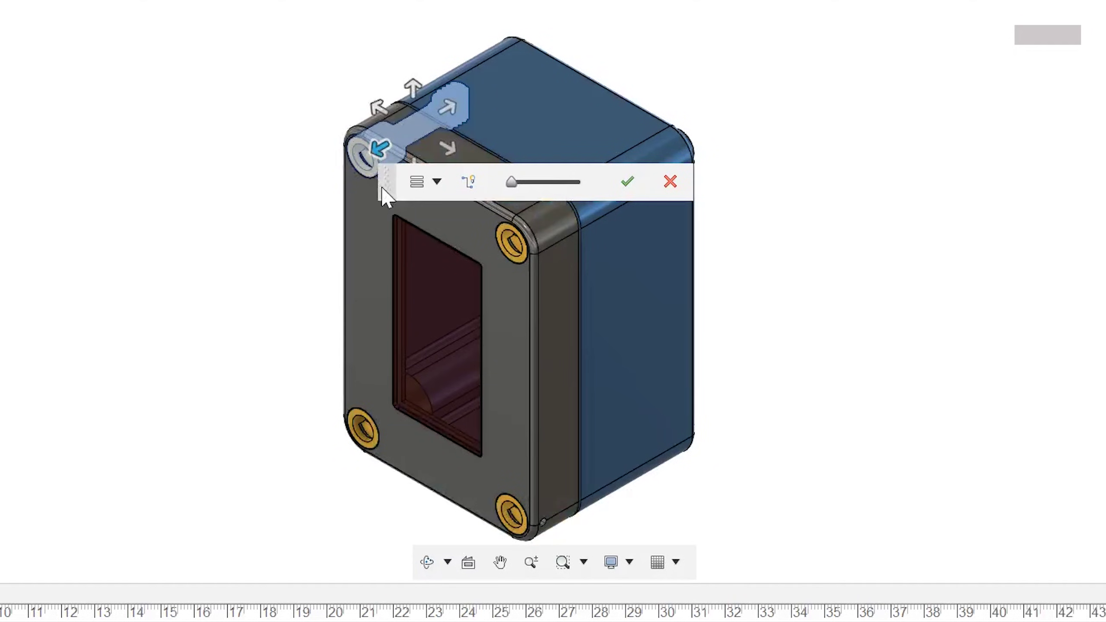
left_click_drag(382, 188, 625, 73)
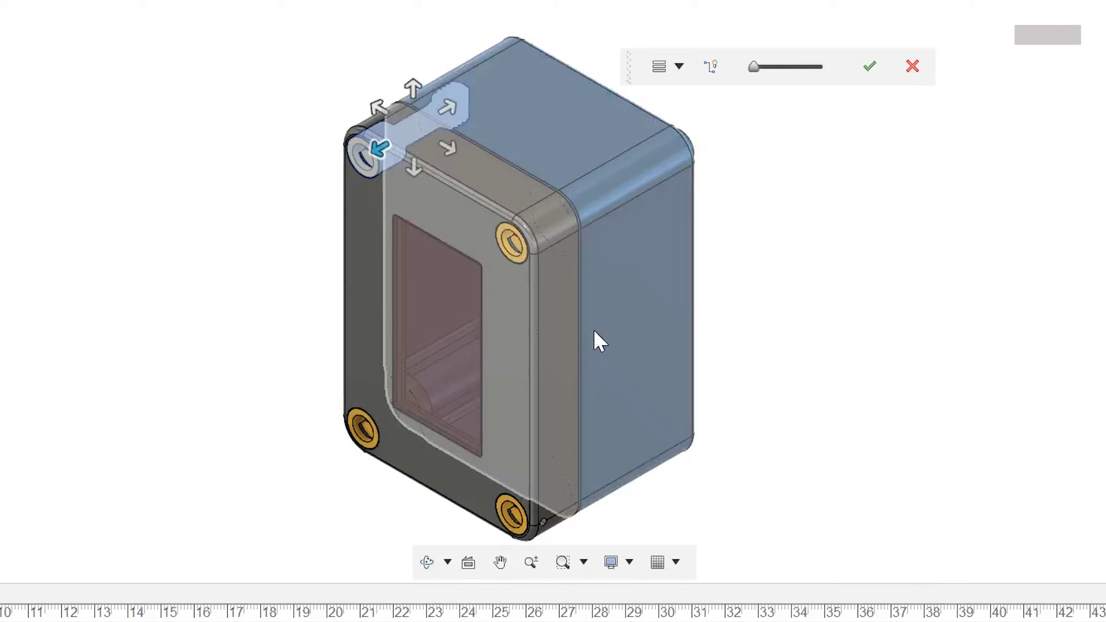
left_click(508, 241)
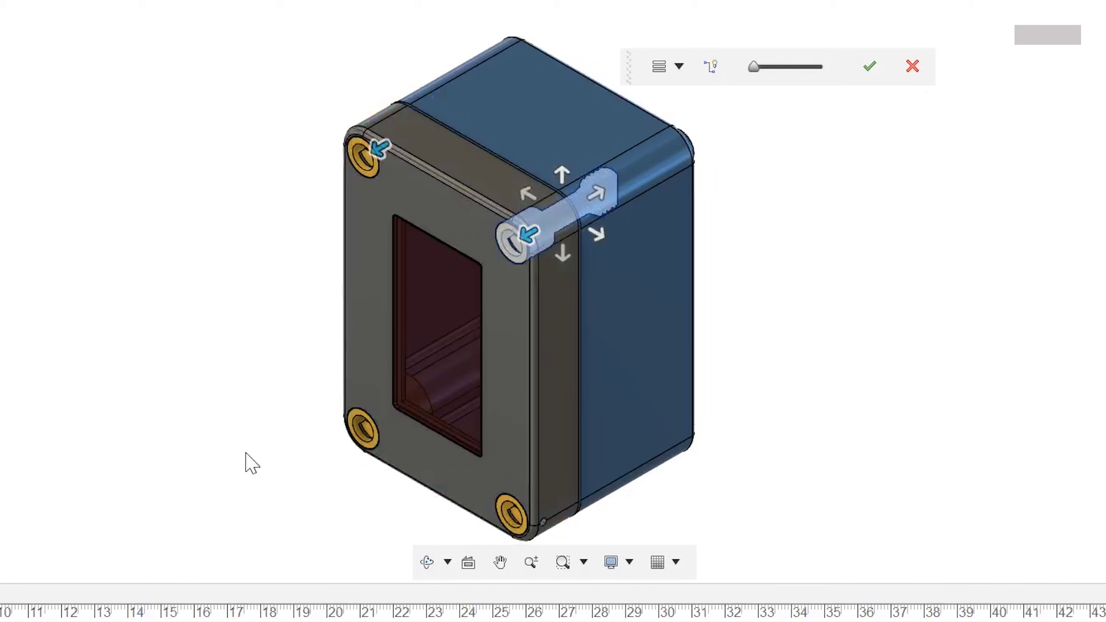
left_click(364, 430)
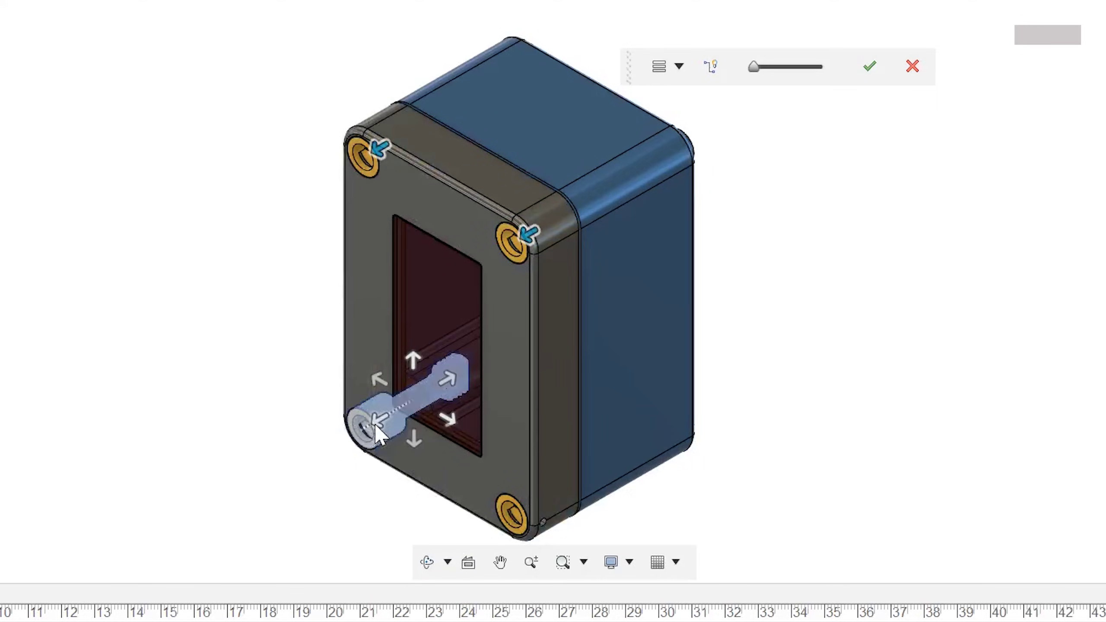
left_click(513, 516)
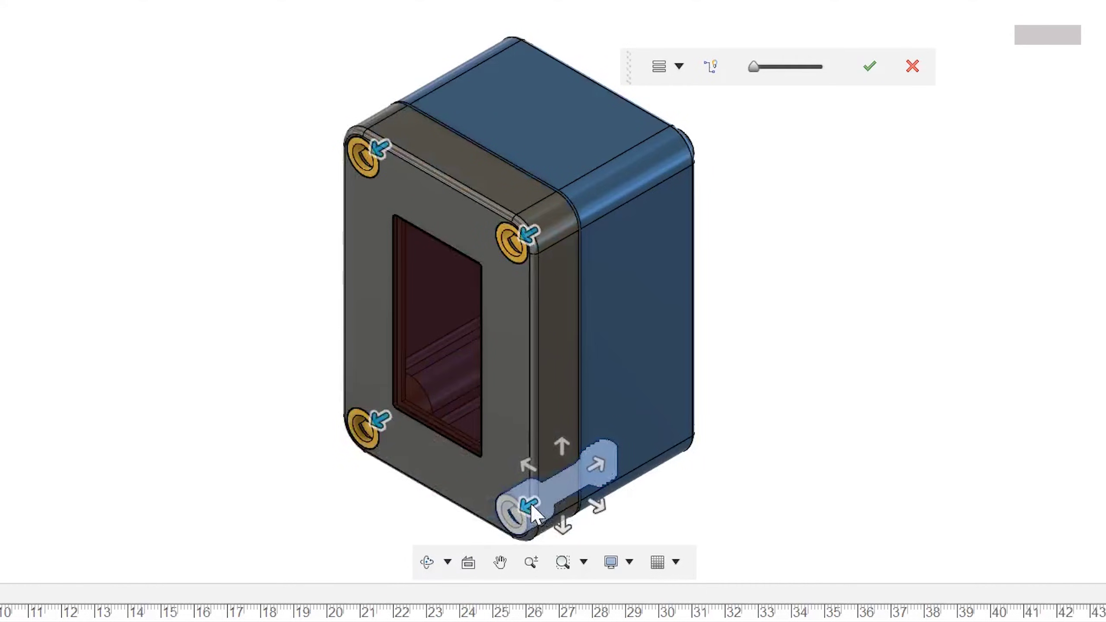
- Explode the lid down-left and box body up-right, widen the scale, and commit
left_click(537, 374)
left_click(424, 345)
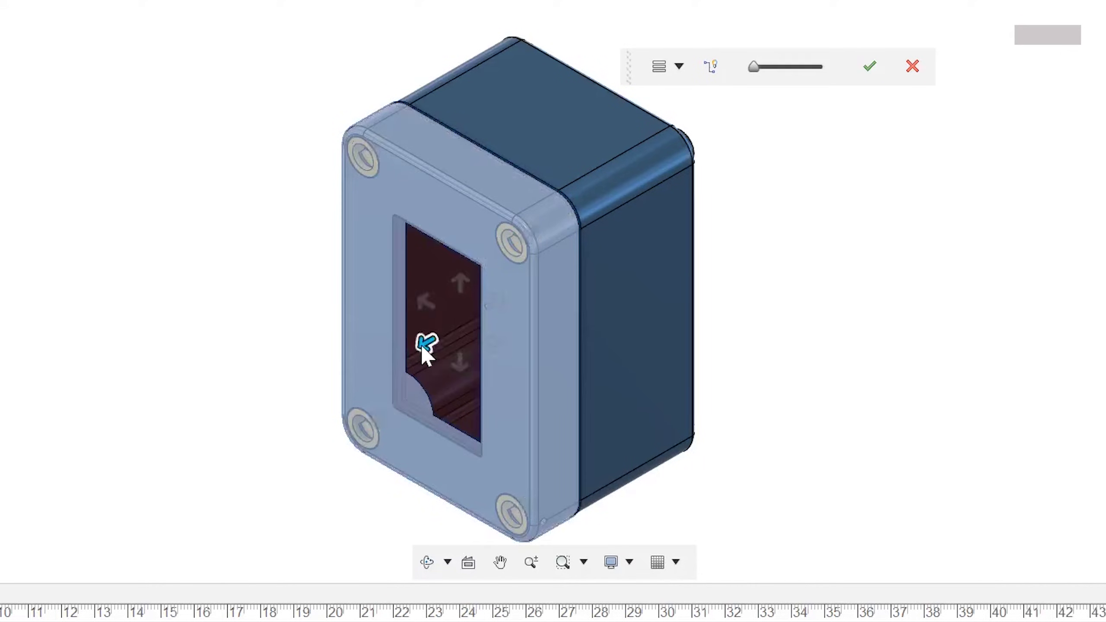
left_click(574, 256)
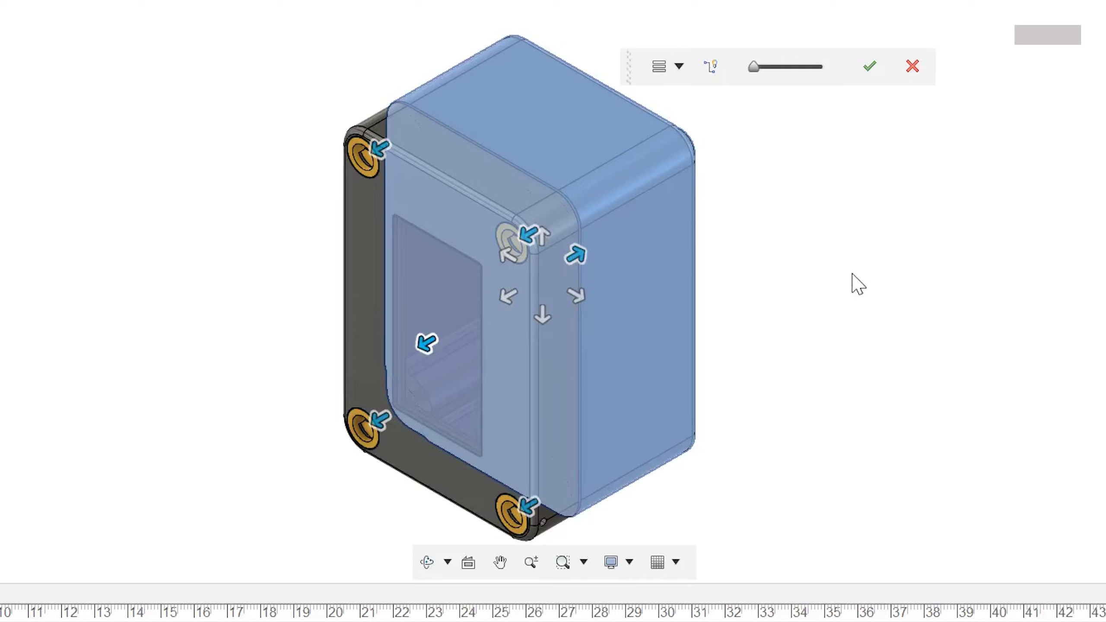
left_click_drag(755, 67, 782, 70)
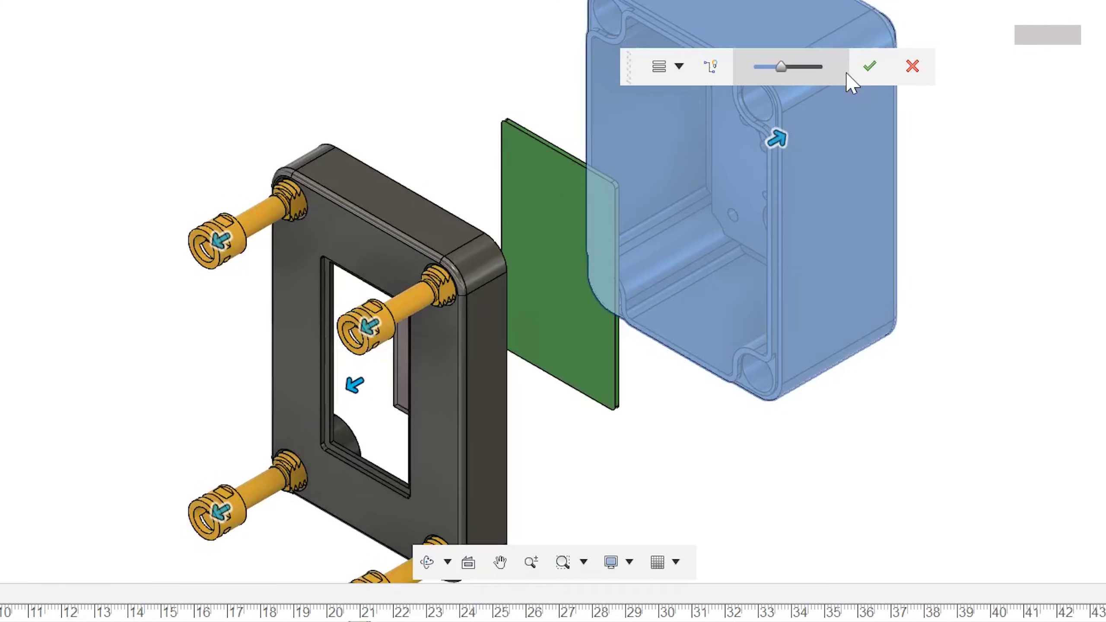
left_click(870, 66)
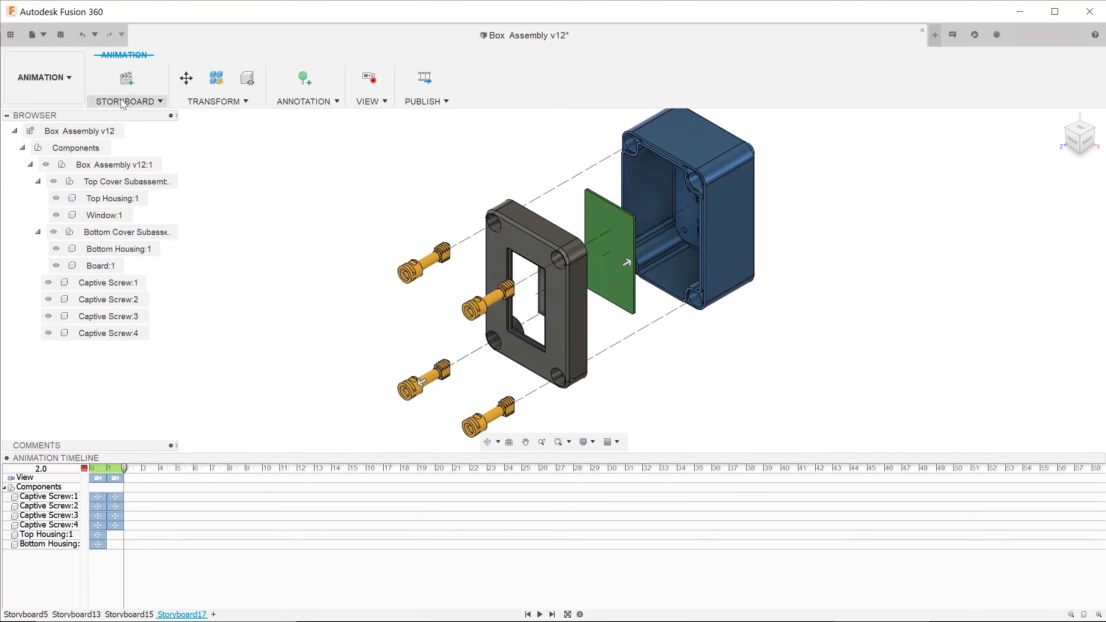
- Start a new drawing from animation, keeping Storyboard17 as its storyboard reference
left_click(75, 84)
mouse_move(87, 273)
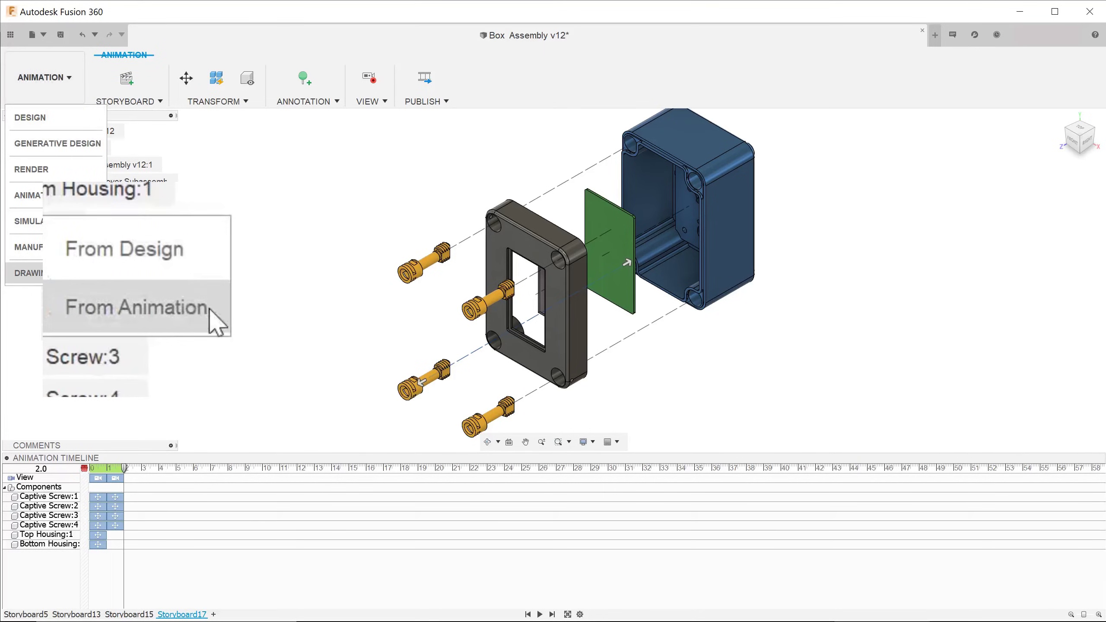
left_click(209, 308)
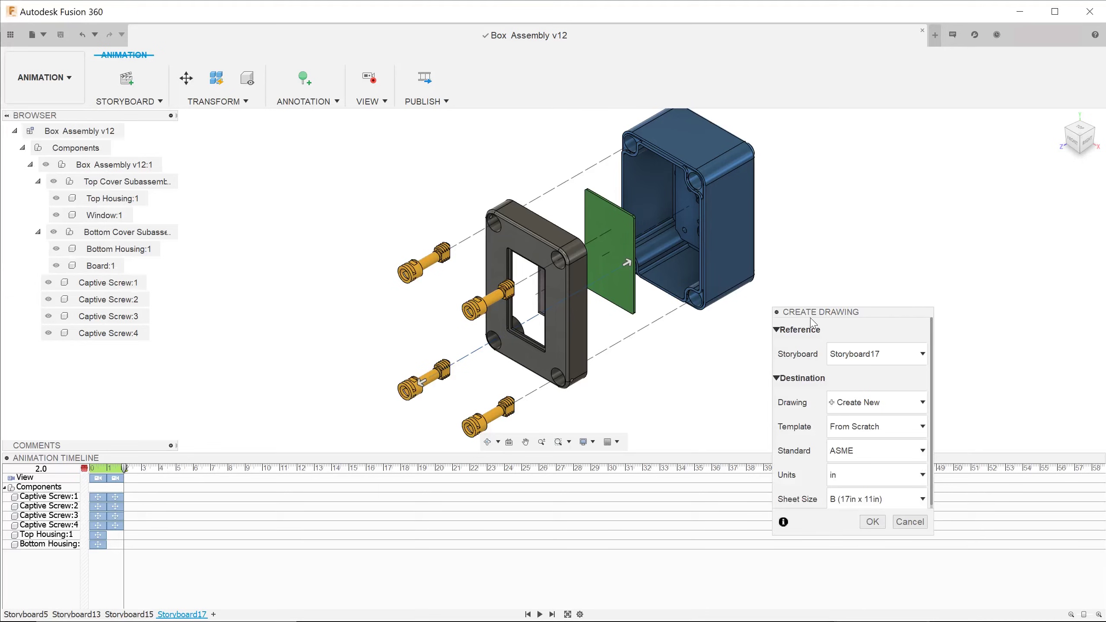
left_click_drag(816, 309, 823, 213)
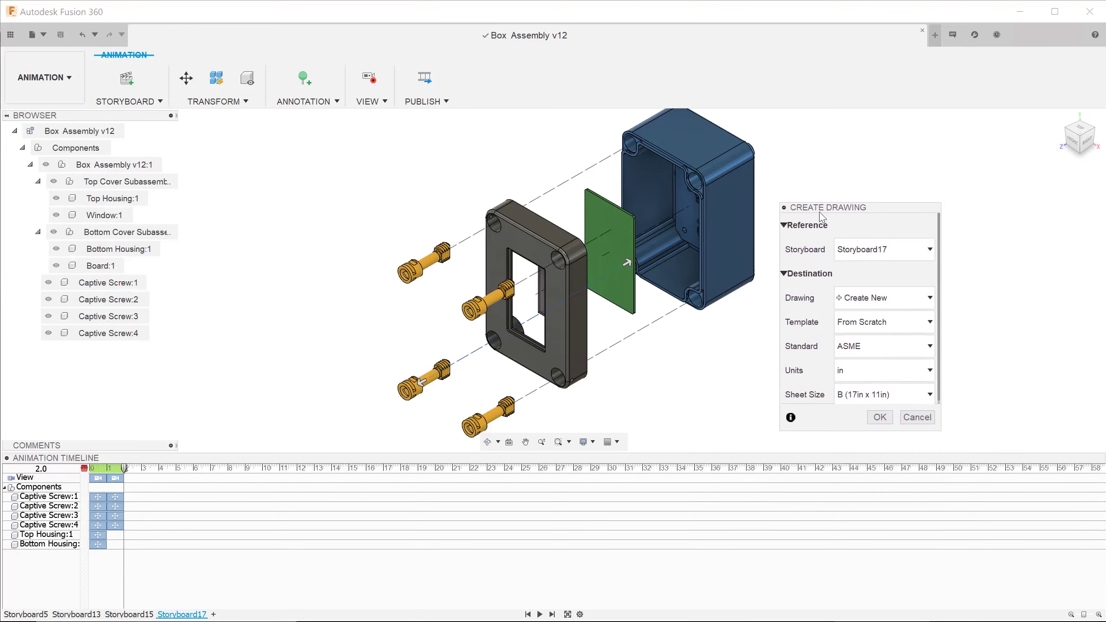
left_click(926, 251)
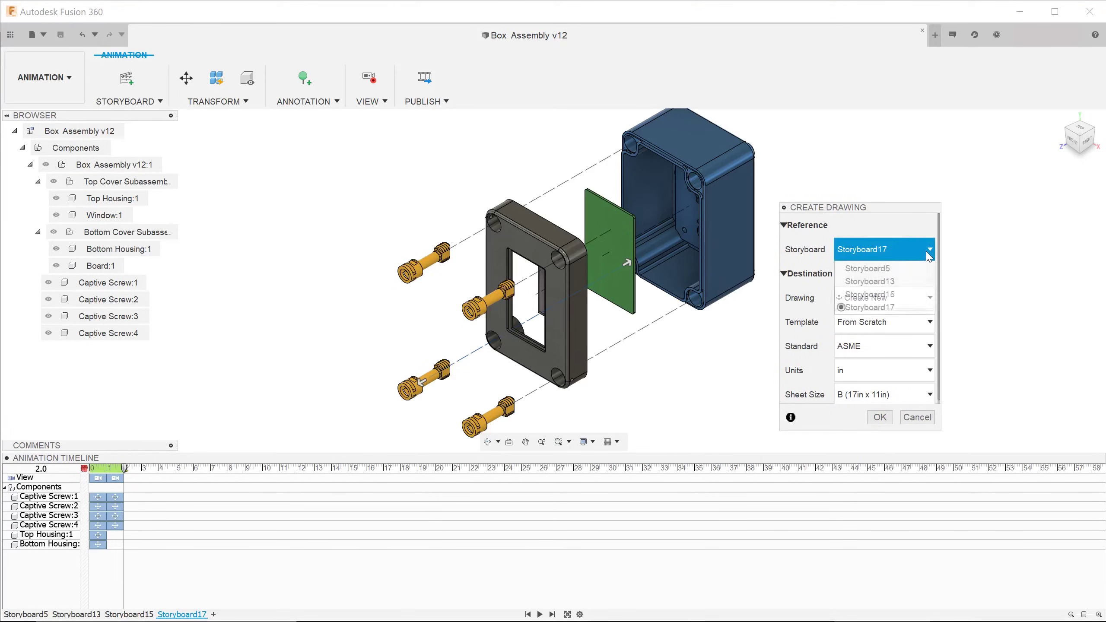
left_click(926, 251)
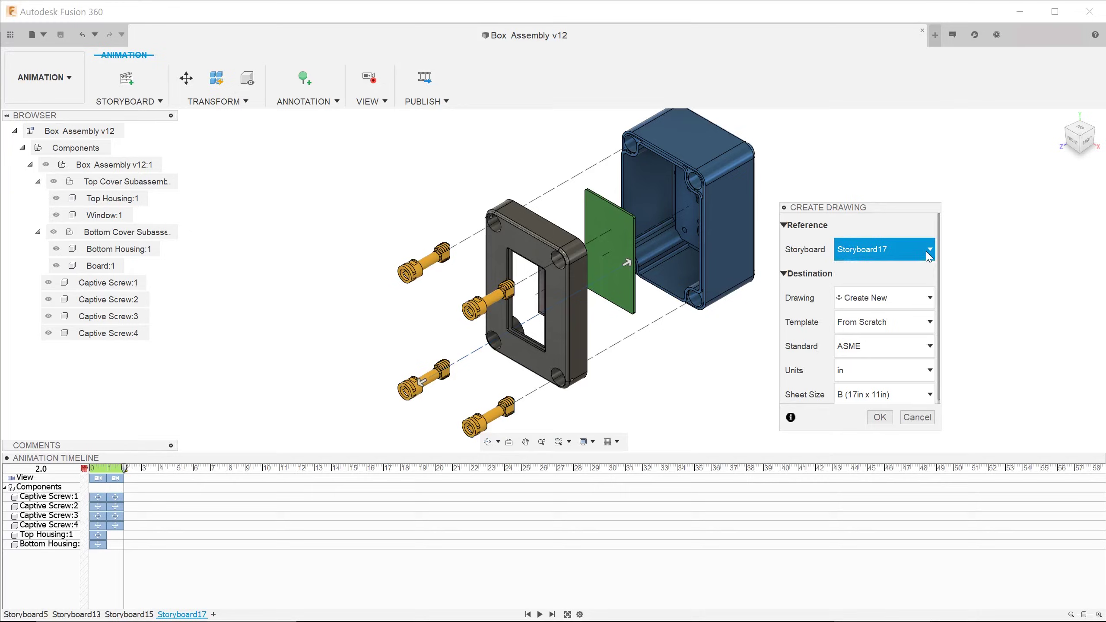
- Confirm the Create Drawing settings to open a new Untitled drawing document
left_click(880, 417)
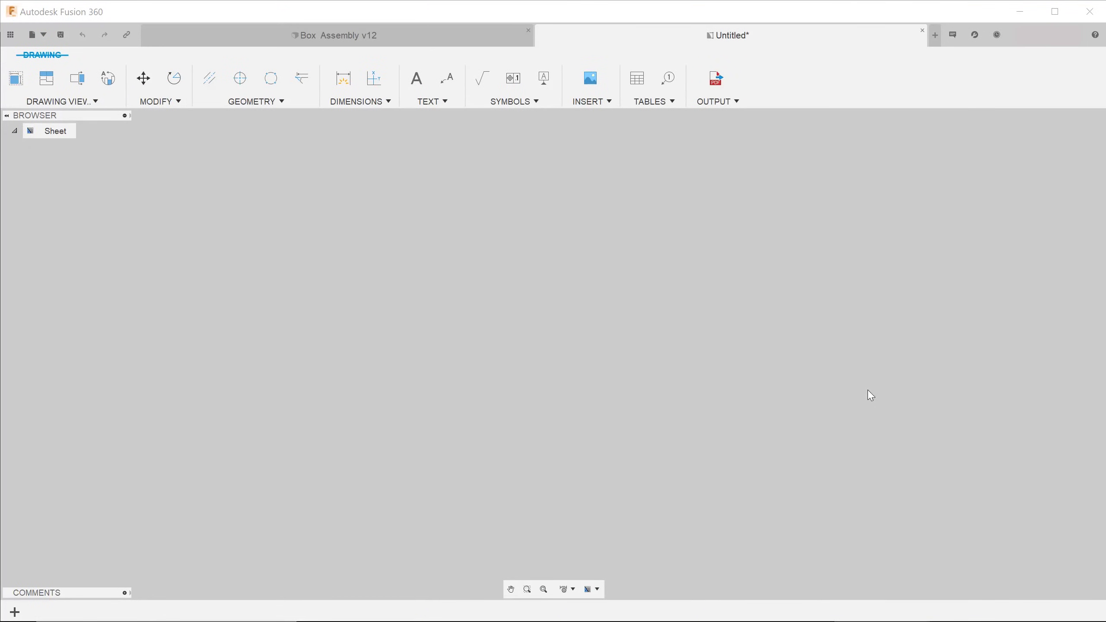